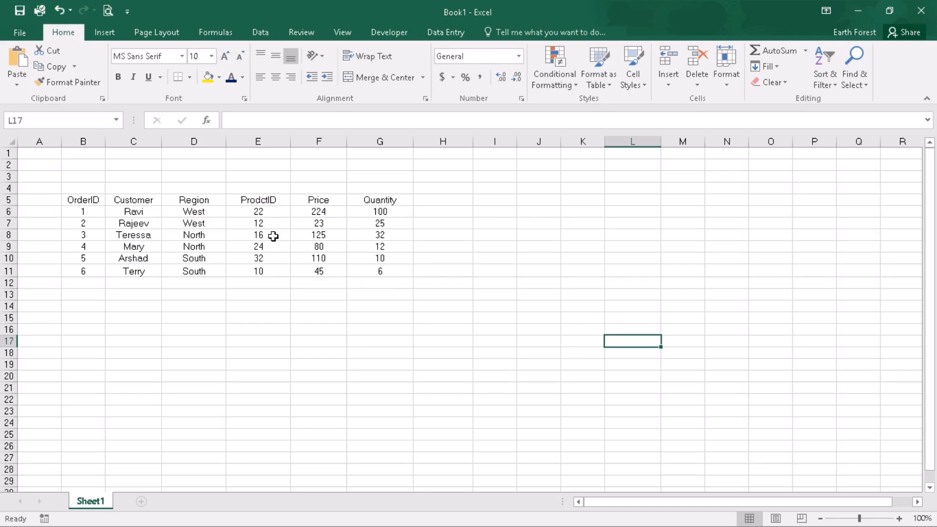
Convert the order data range B5:G11 into a table with headers
left_click(268, 236)
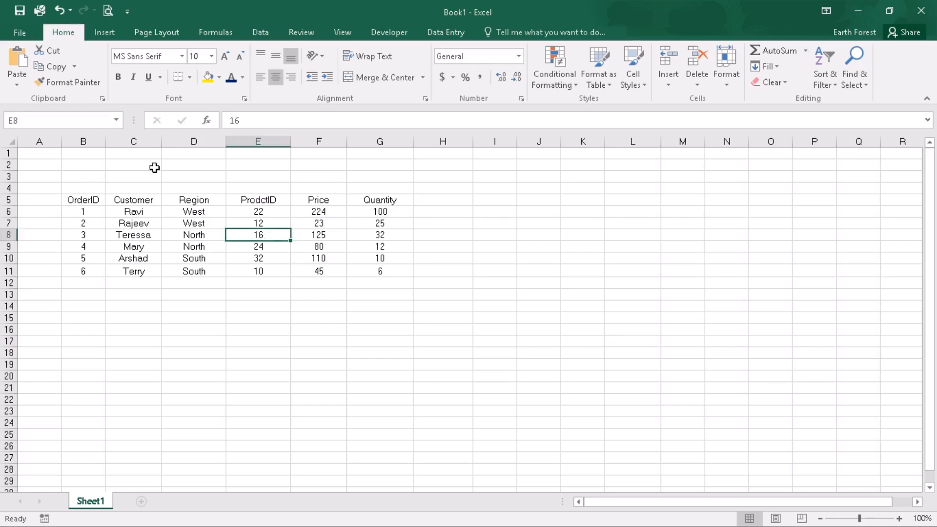
left_click(604, 61)
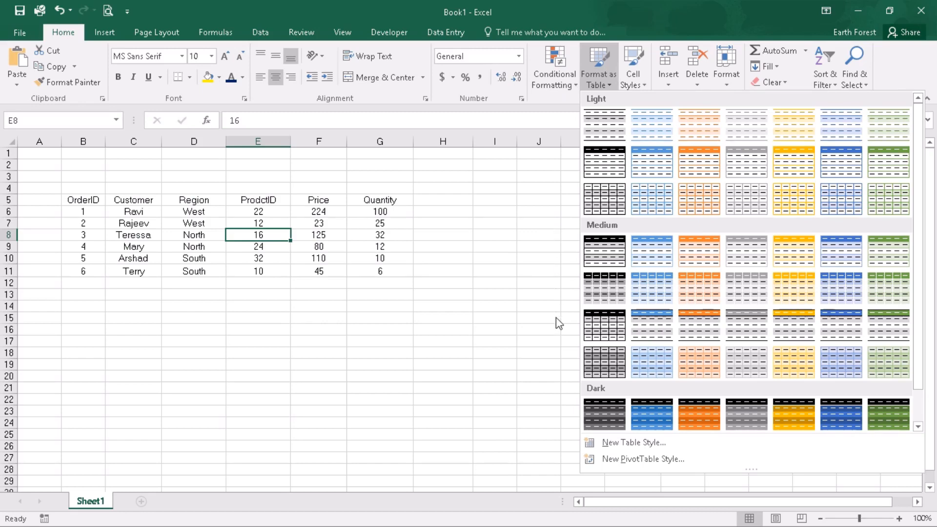
left_click(517, 260)
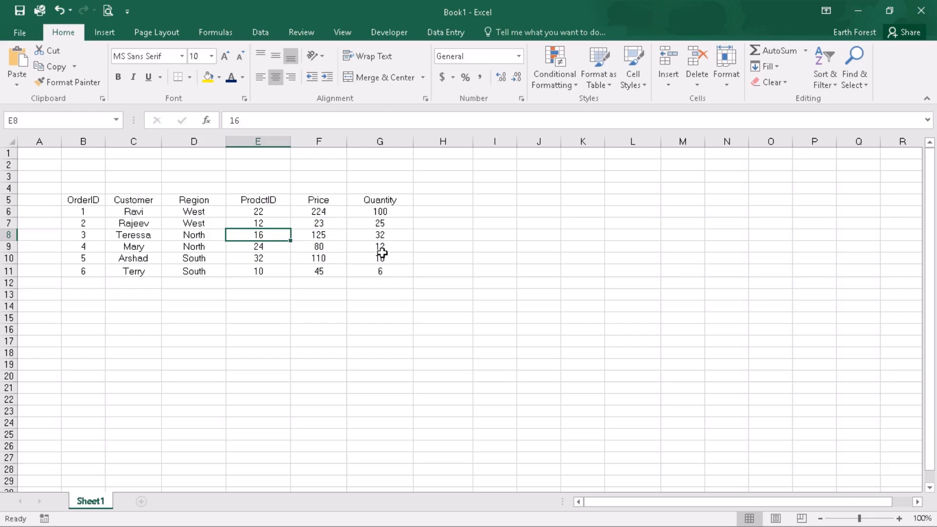
key("ctrl+t")
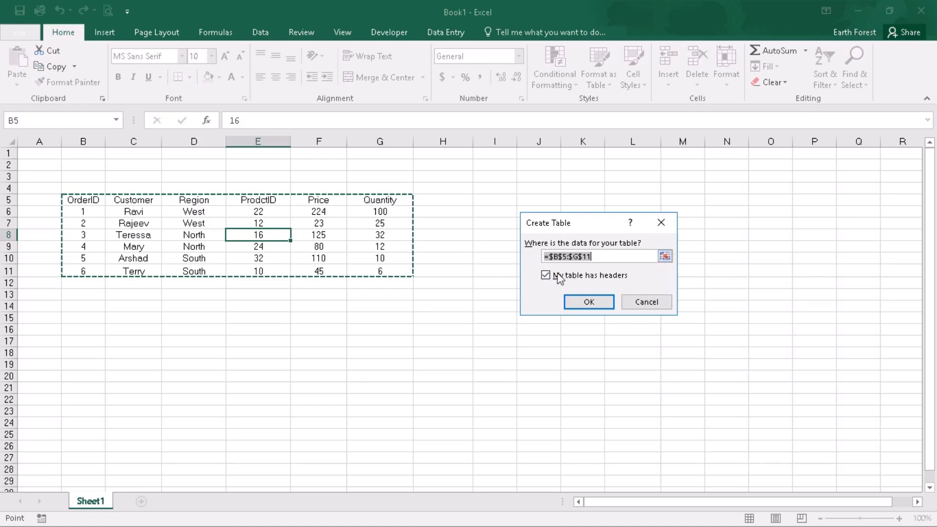
left_click(589, 302)
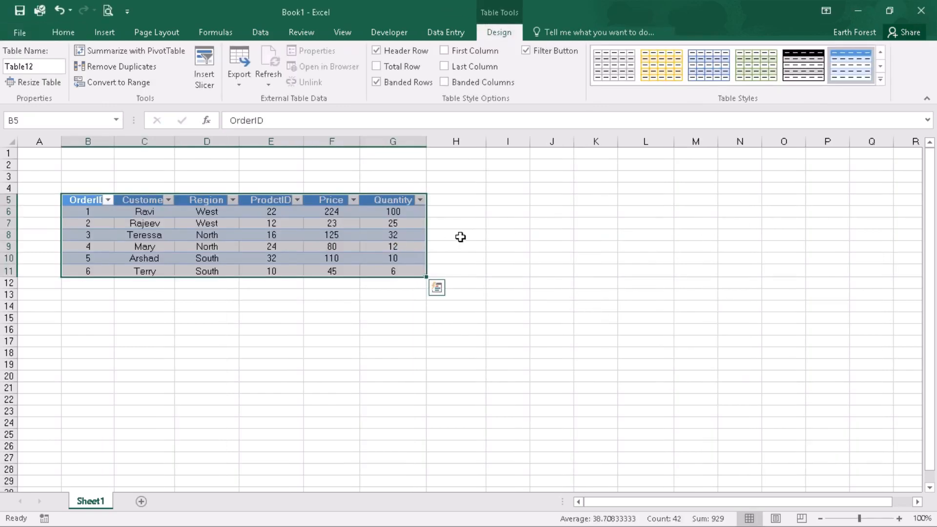
Filter the table's Region column to show only North
left_click(494, 260)
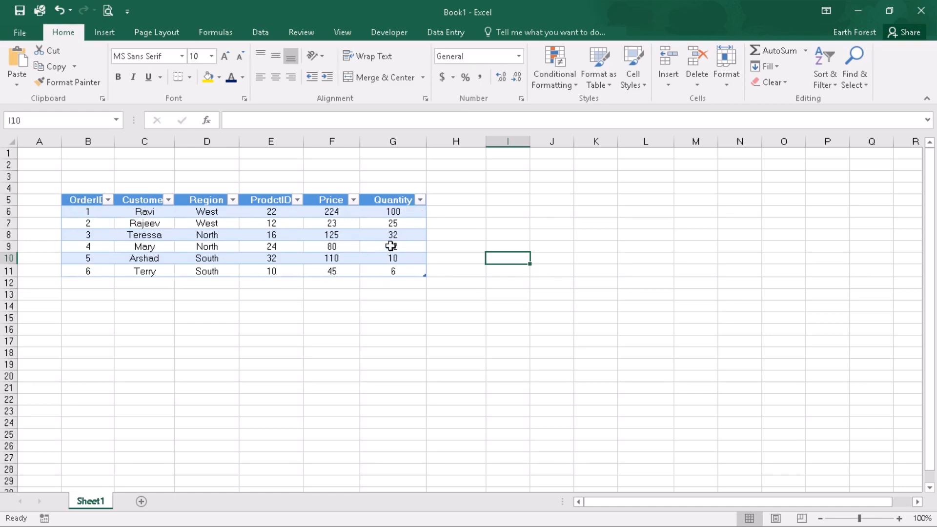
left_click(233, 200)
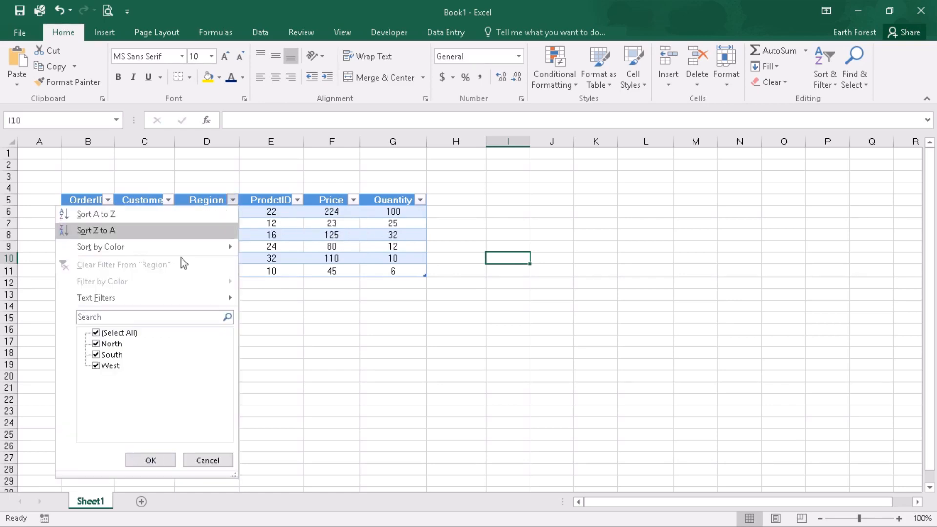
left_click(96, 334)
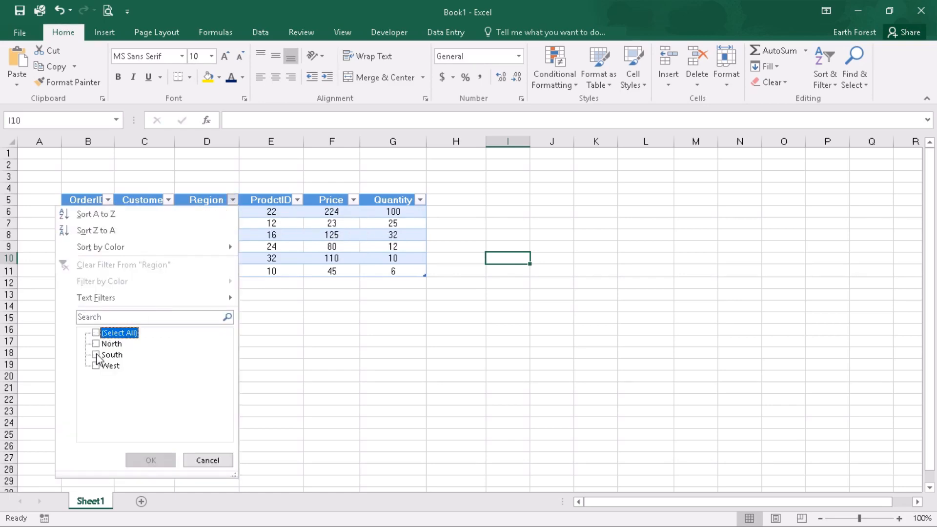
left_click(96, 356)
left_click(96, 355)
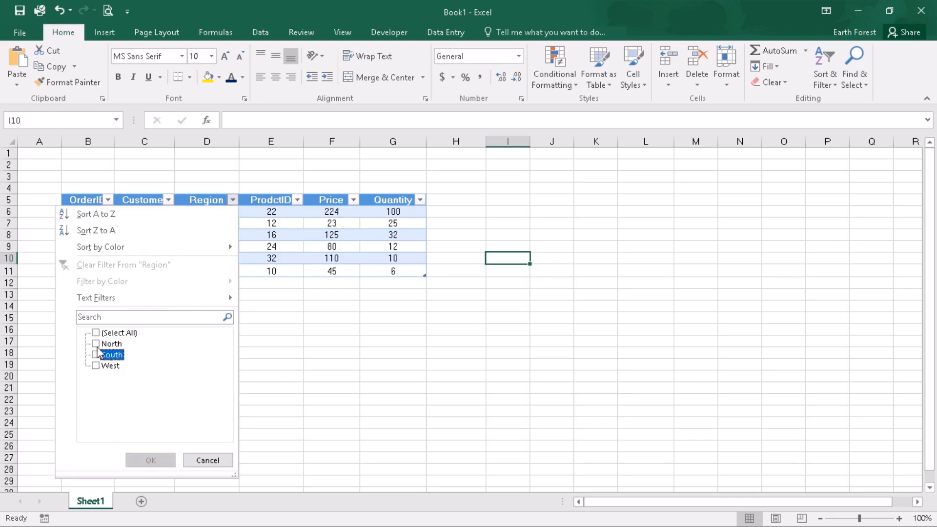
left_click(98, 344)
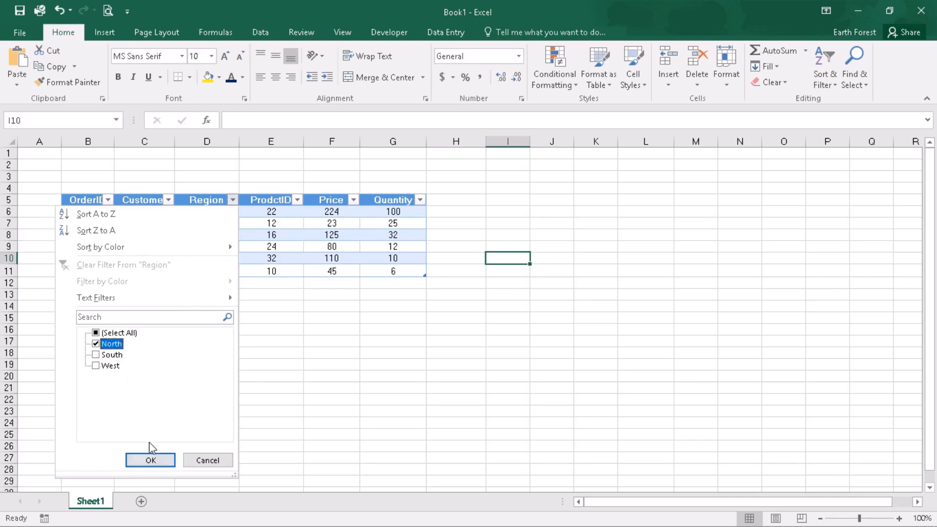
left_click(151, 460)
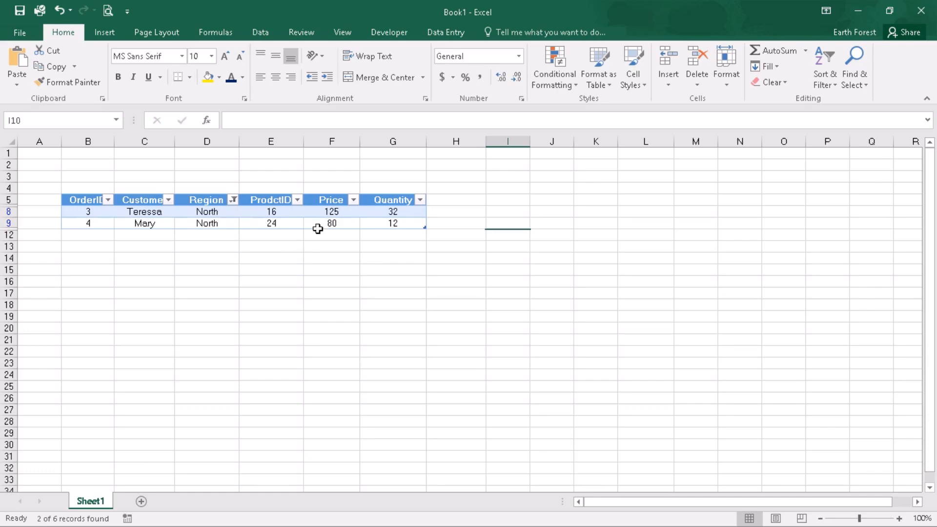
Clear the Region filter by selecting all regions again
left_click(232, 200)
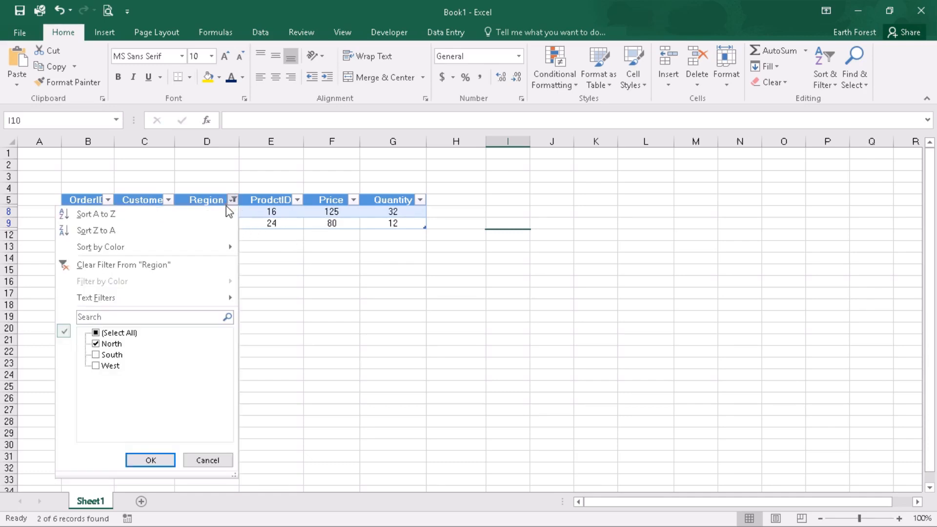
left_click(95, 333)
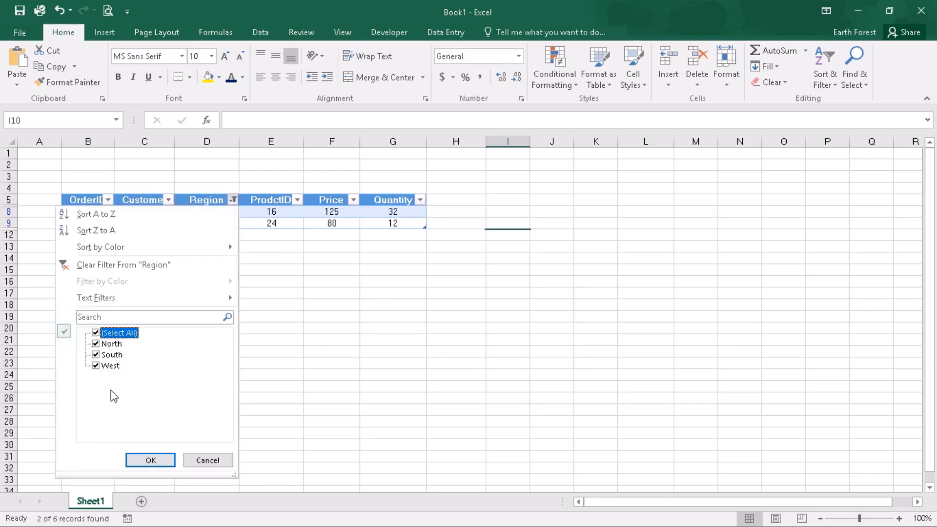
left_click(150, 460)
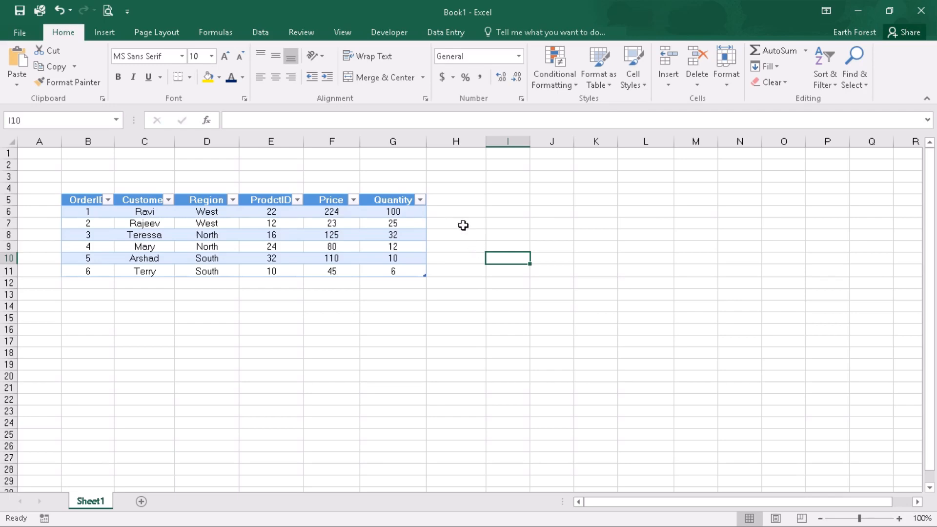
Add a Sales column header in H5 next to Quantity, extending the table
left_click(450, 201)
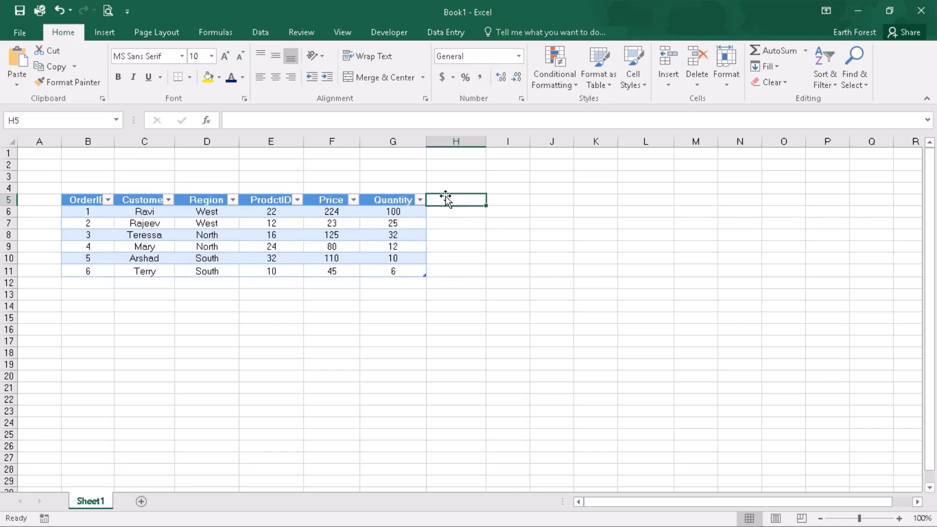
type("Sales")
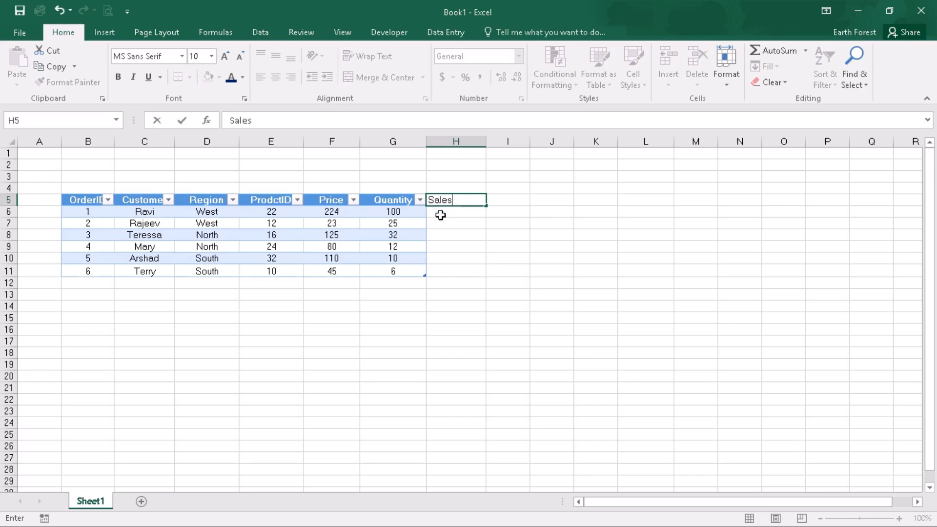
key("Return")
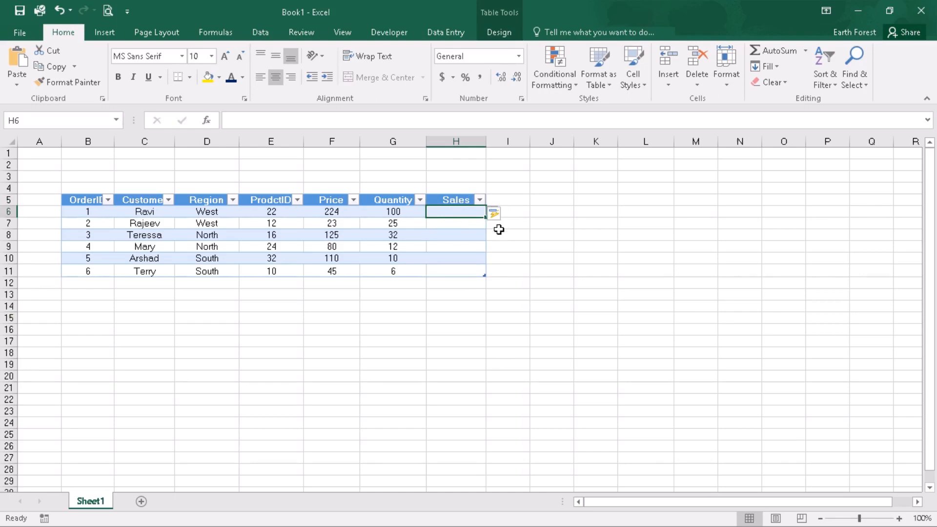
Enter a Sales formula multiplying Price by Quantity for the whole column
left_click(596, 122)
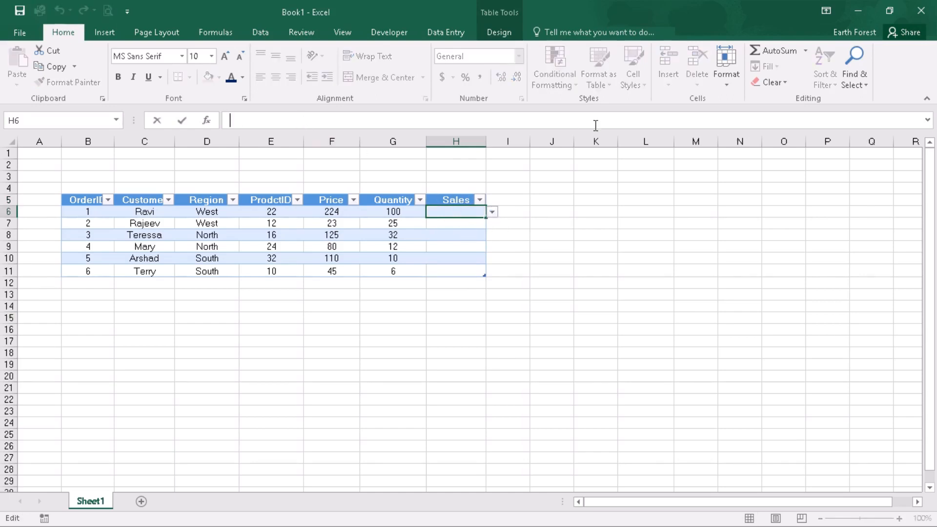
type("=")
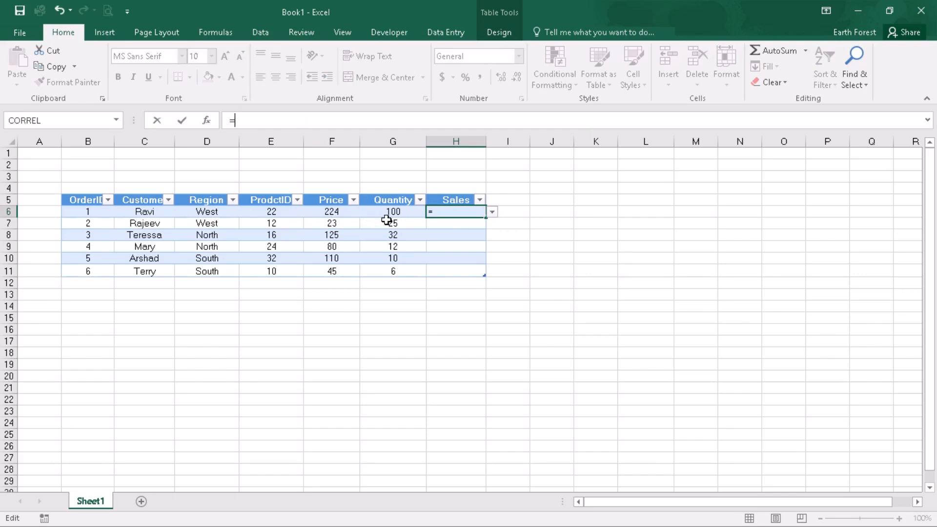
left_click(329, 212)
type("*")
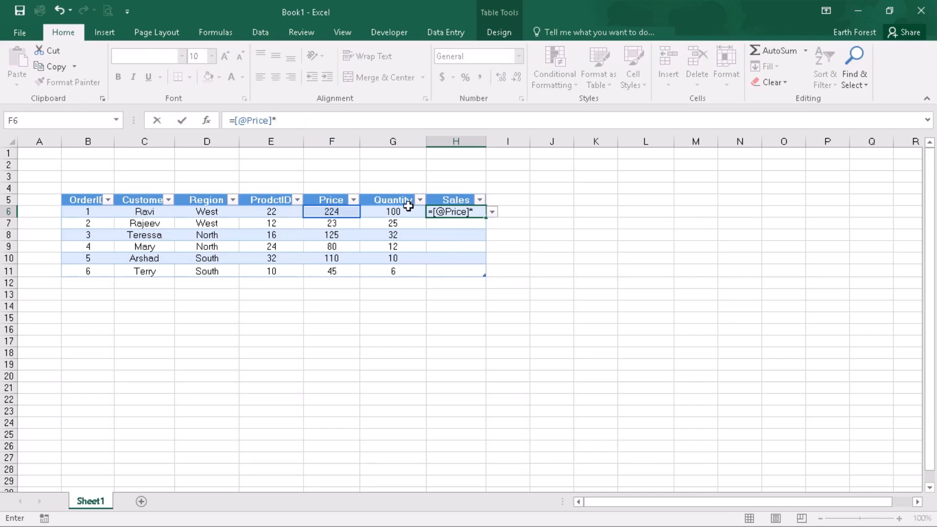
left_click(391, 213)
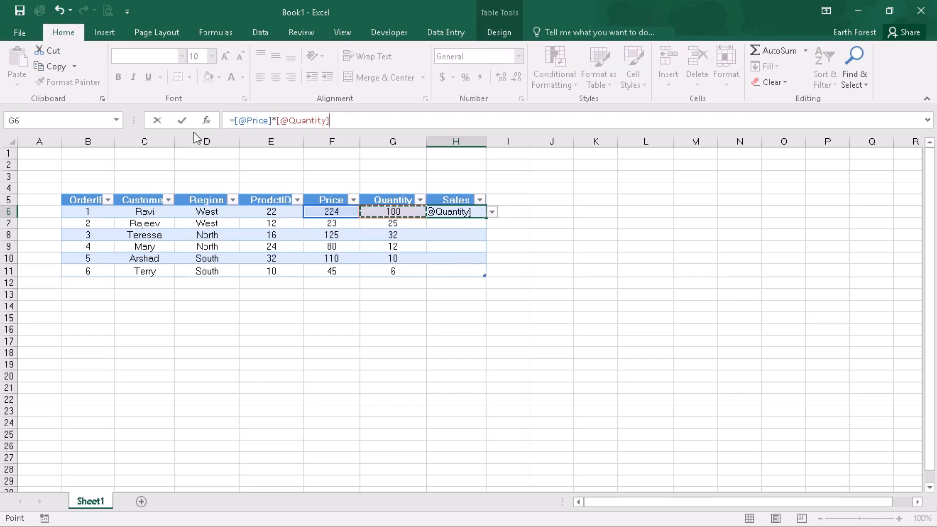
left_click(177, 121)
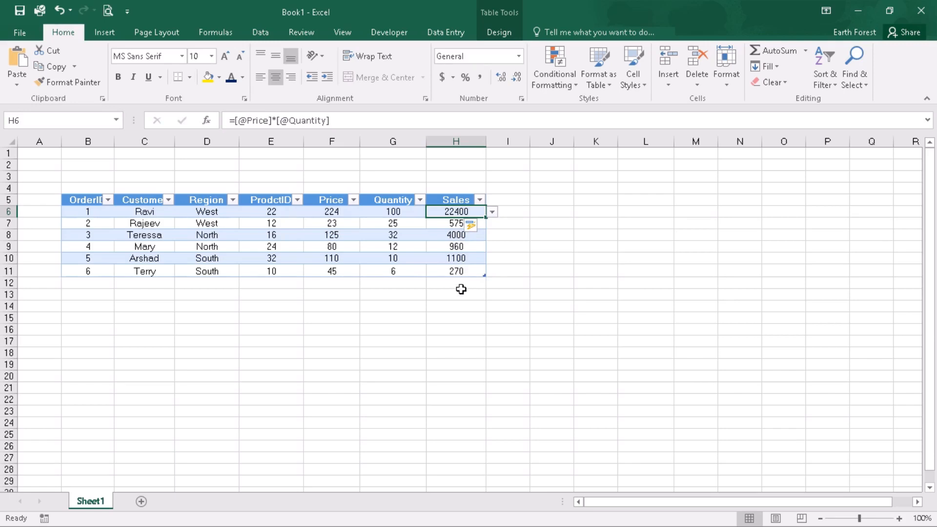
Start a new table row below the data with OrderID 7, a customer name and Region East
left_click(105, 284)
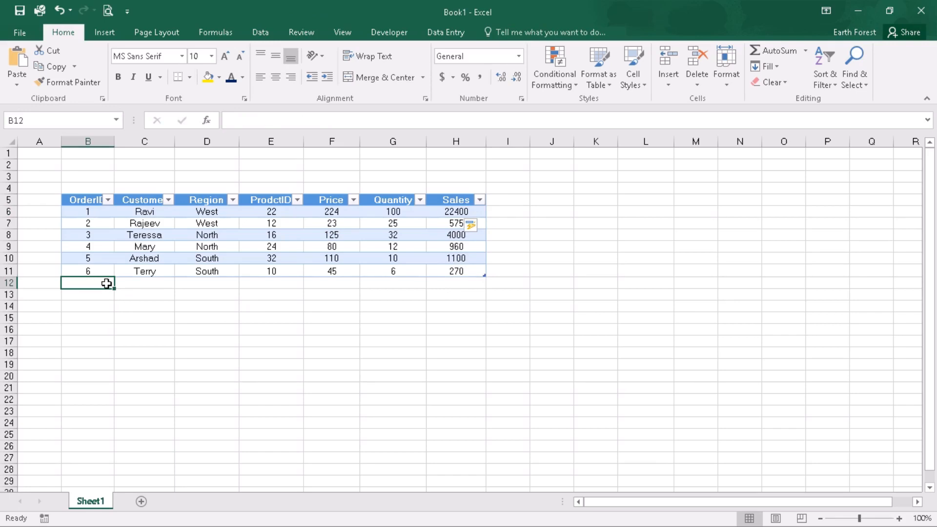
type("7")
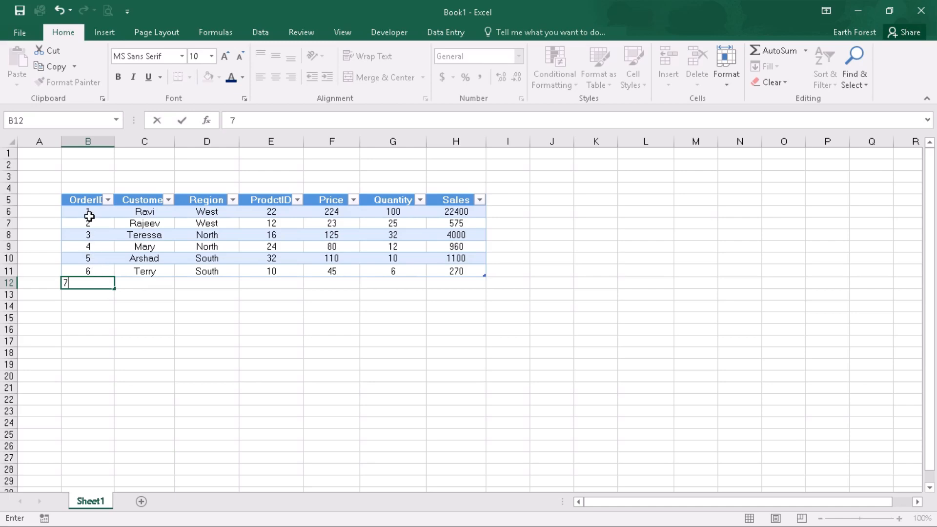
left_click(142, 287)
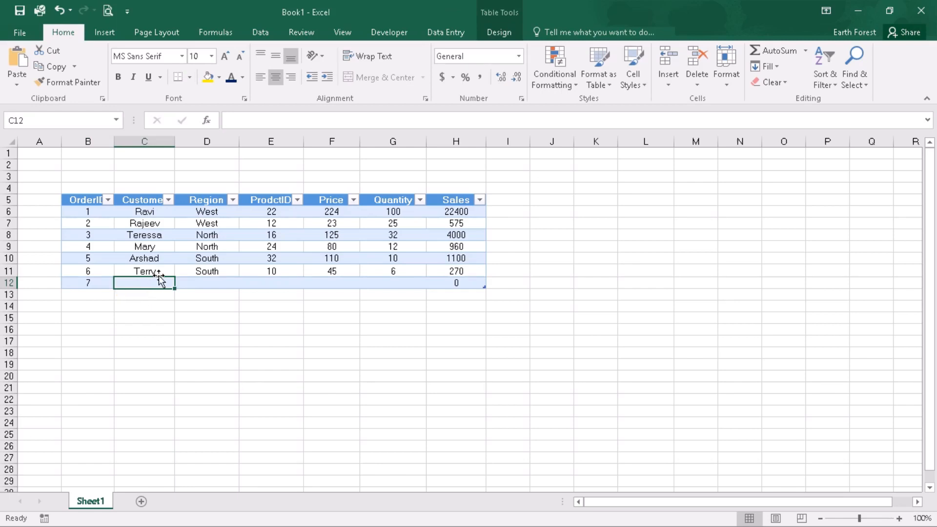
type("Kennith")
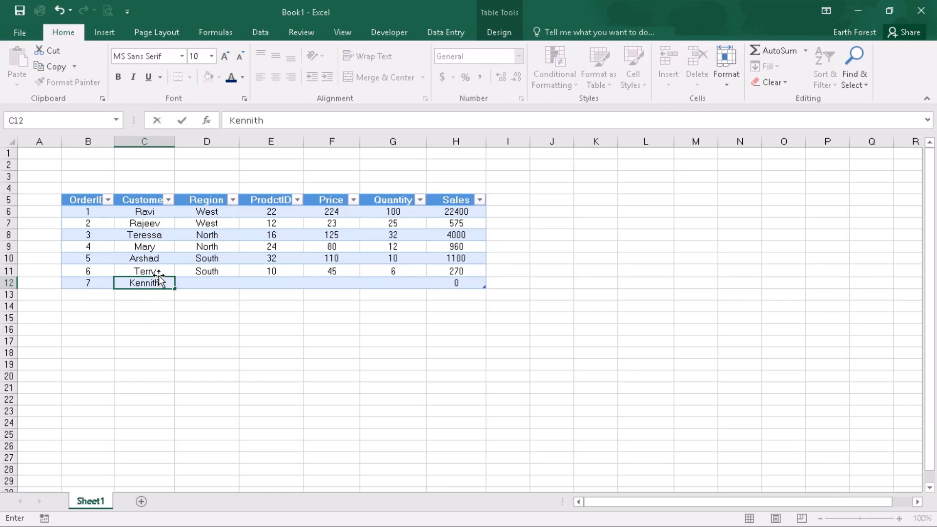
left_click(209, 285)
type("Ea")
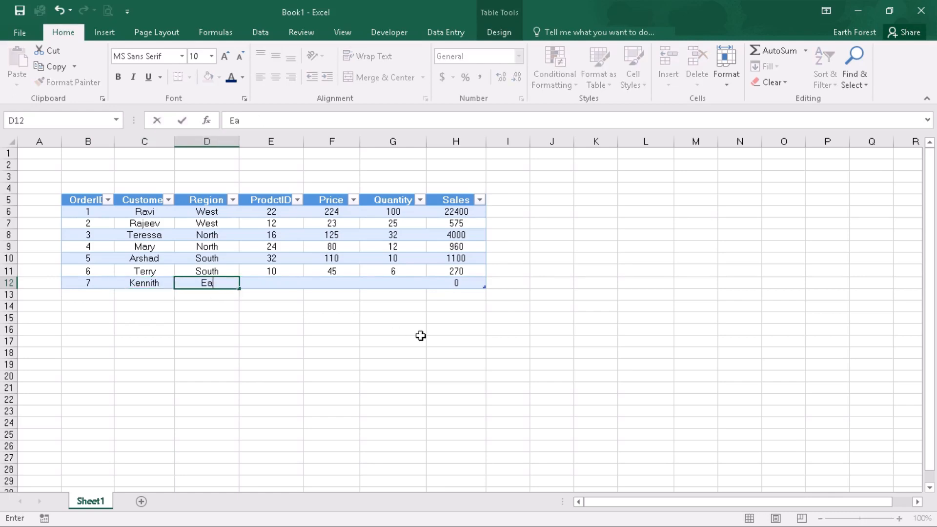
type("st")
Fill the new row with ProdctID 30, Price 10 and Quantity 10
left_click(300, 286)
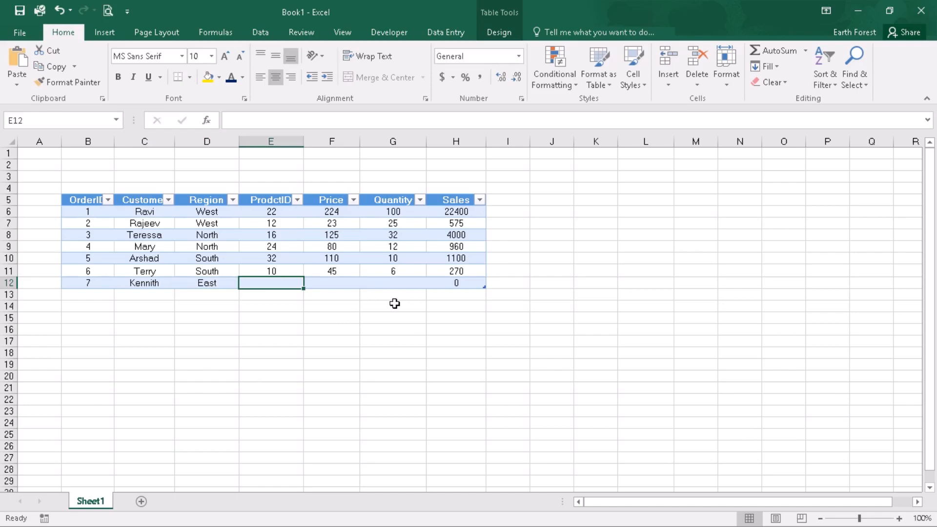
type("30")
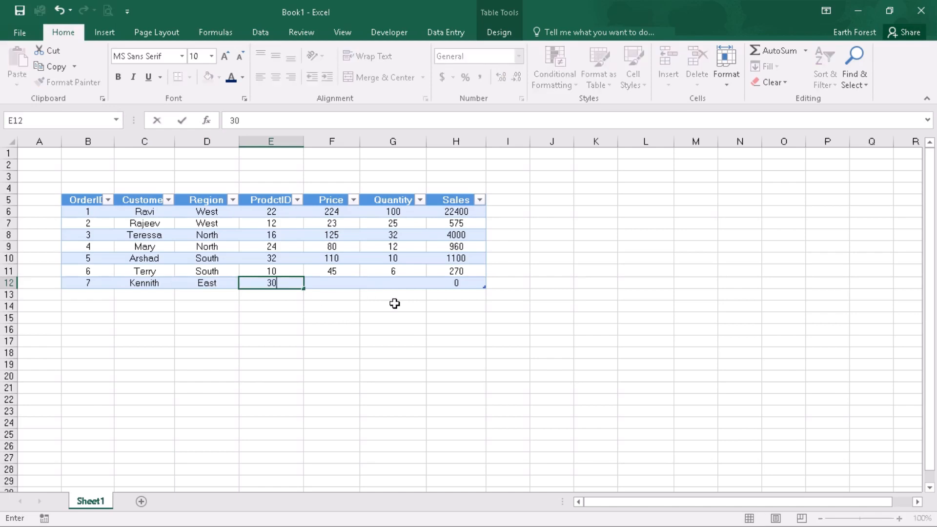
left_click(357, 281)
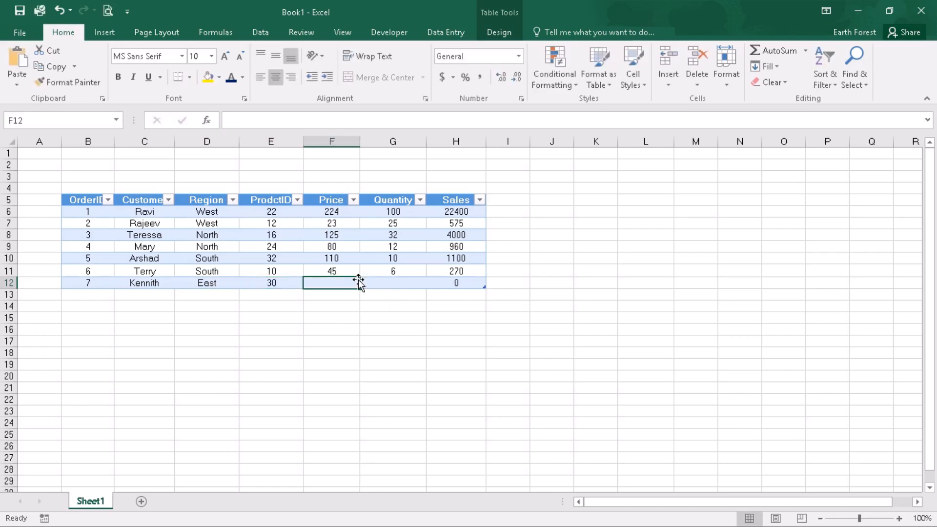
type("10")
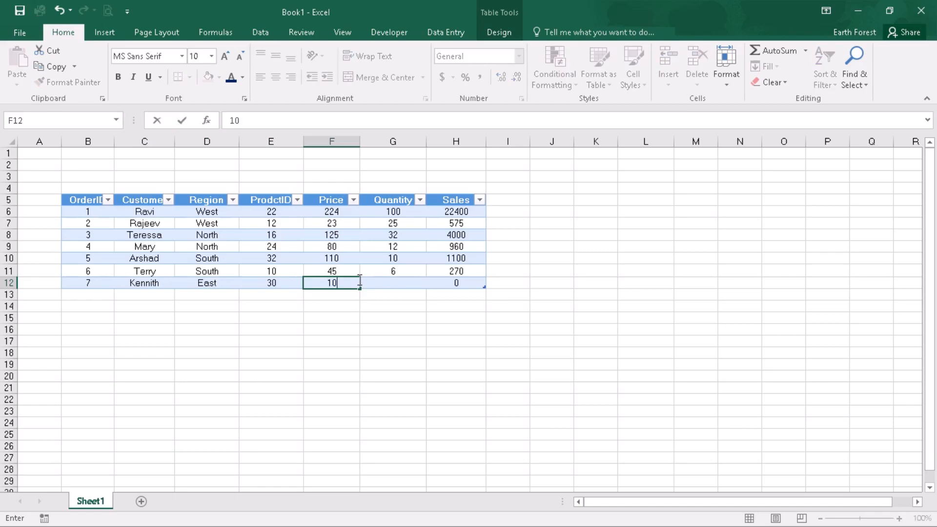
left_click(399, 280)
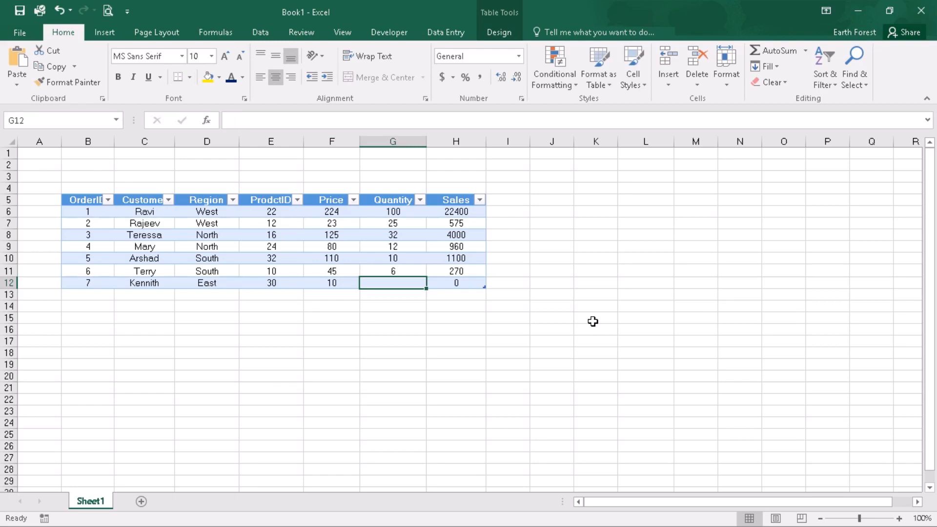
type("10")
left_click(593, 321)
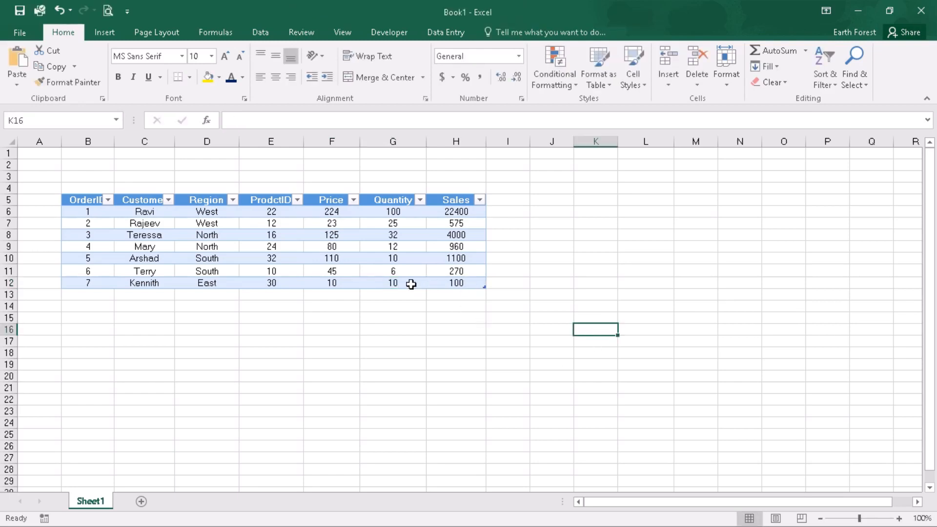
Insert an AutoSum total of the Sales column in H13 below the table
left_click(463, 295)
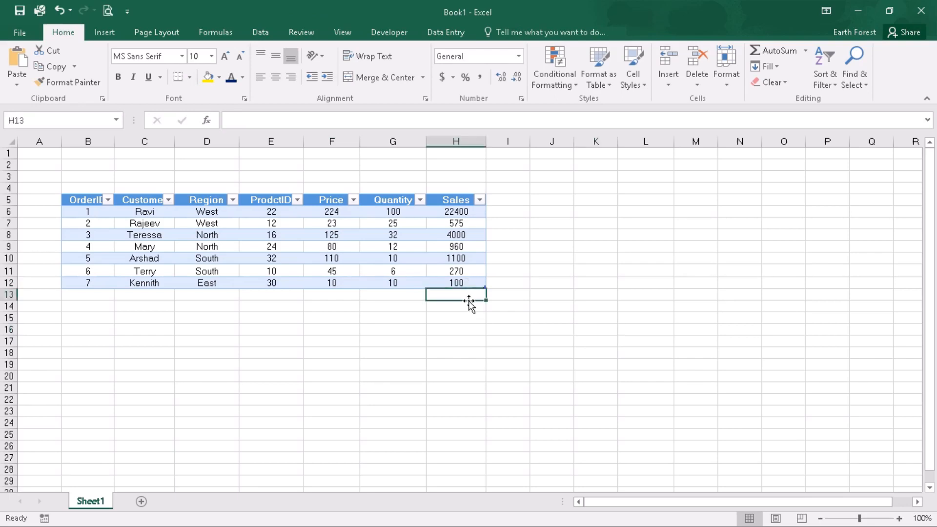
left_click(769, 51)
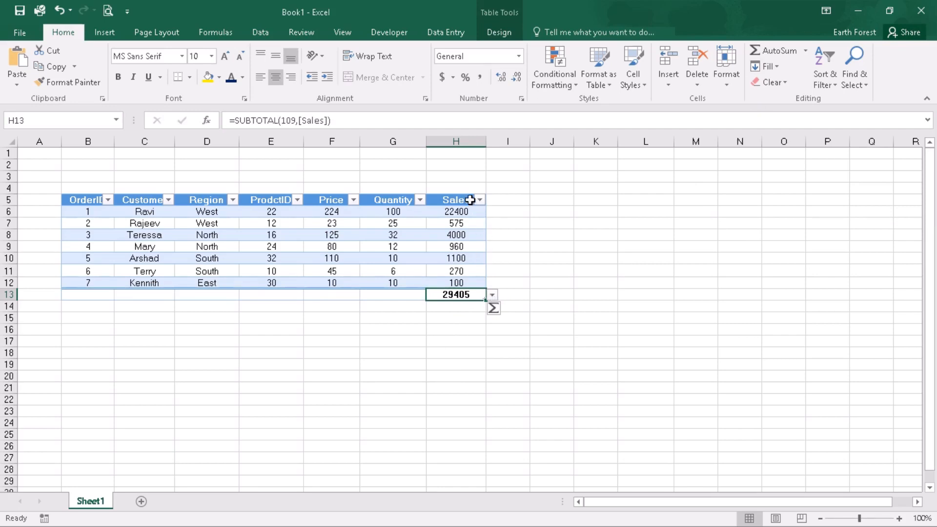
Set the Quantity column's total below the table to Average
left_click(493, 296)
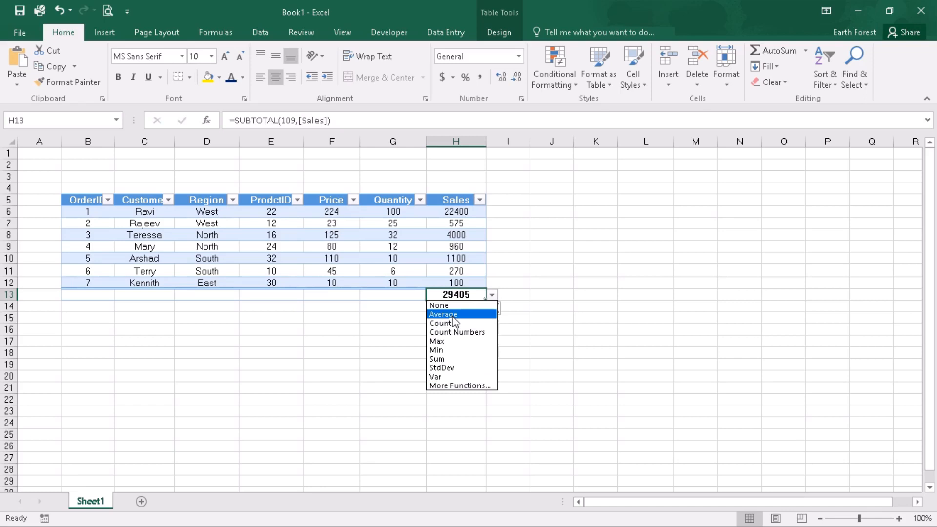
key("Escape")
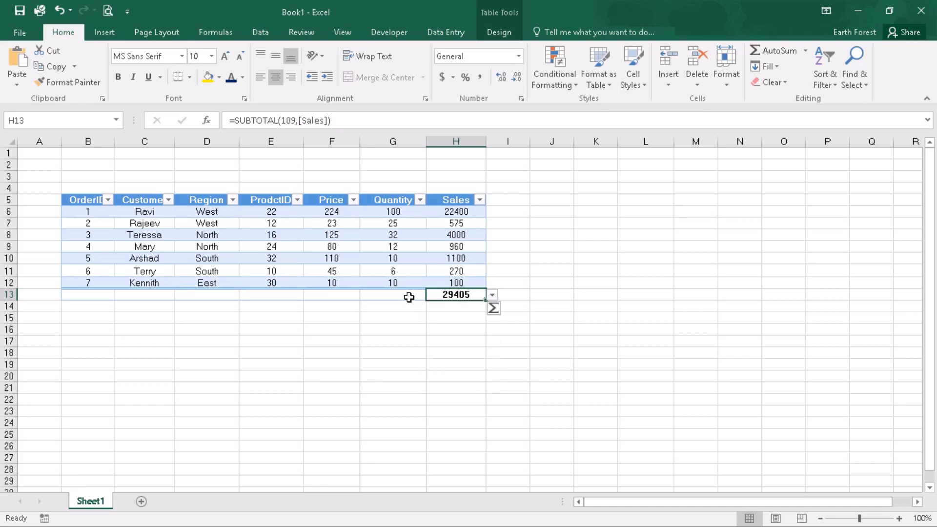
left_click(409, 297)
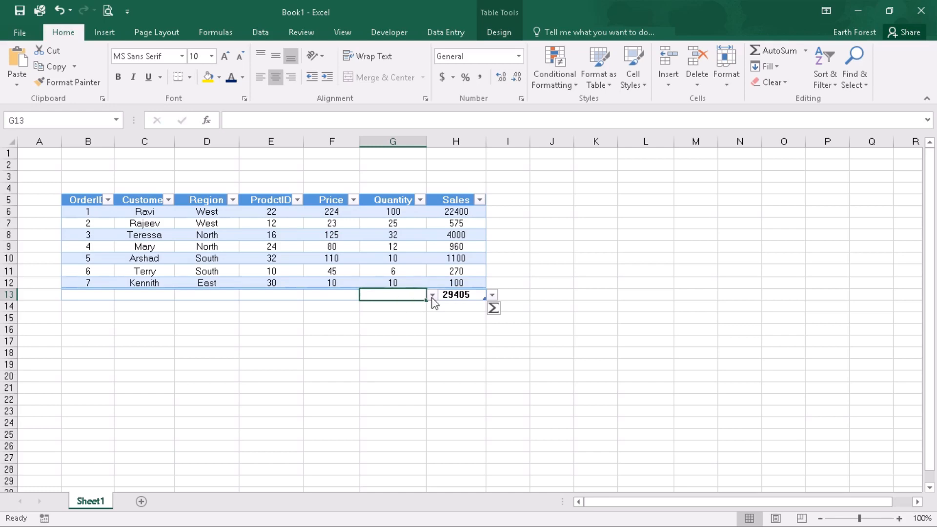
left_click(432, 295)
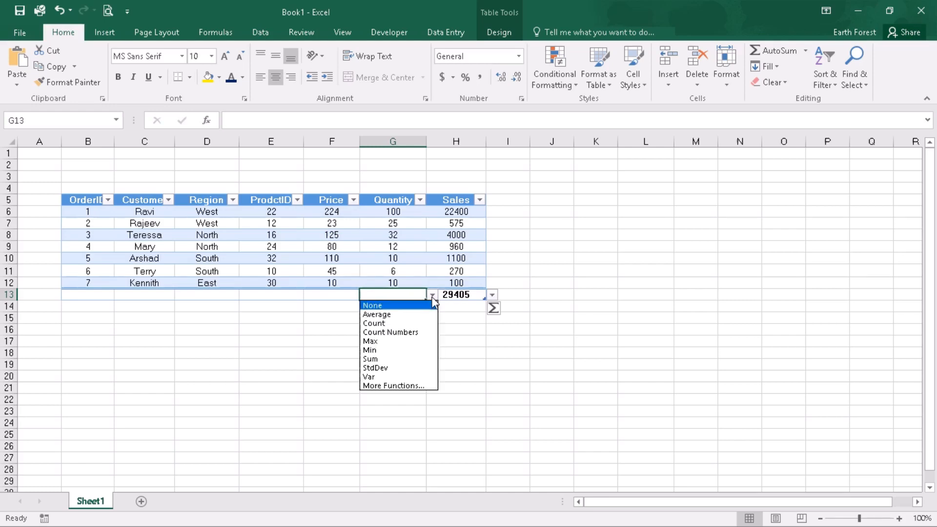
left_click(412, 313)
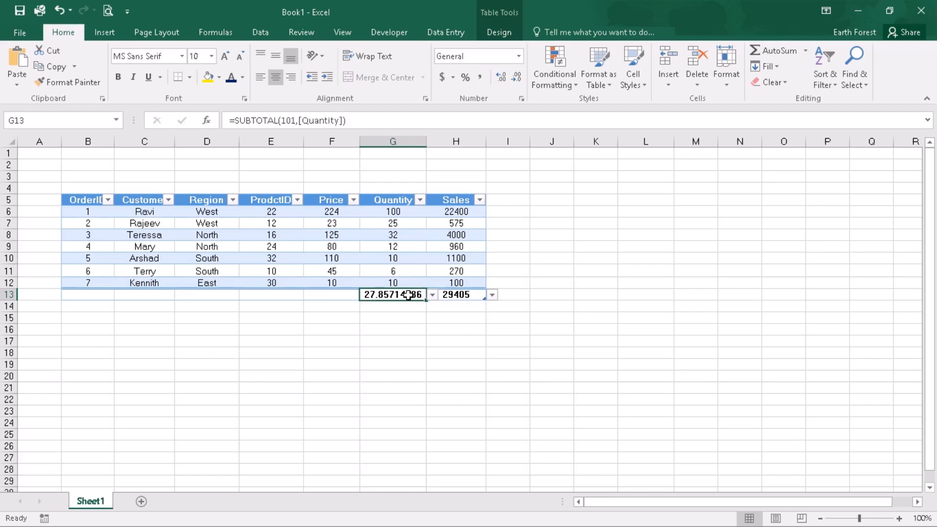
Set the Price column's total below the table to Max
left_click(345, 294)
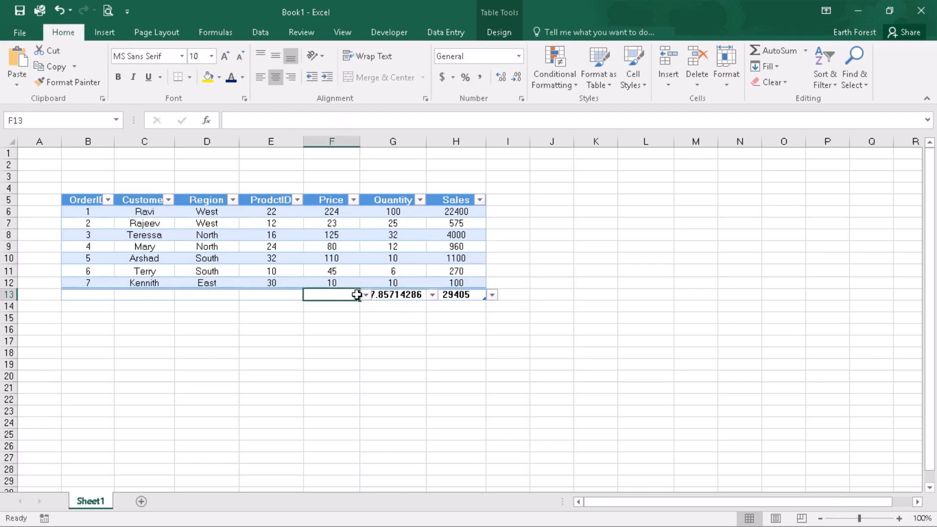
left_click(365, 294)
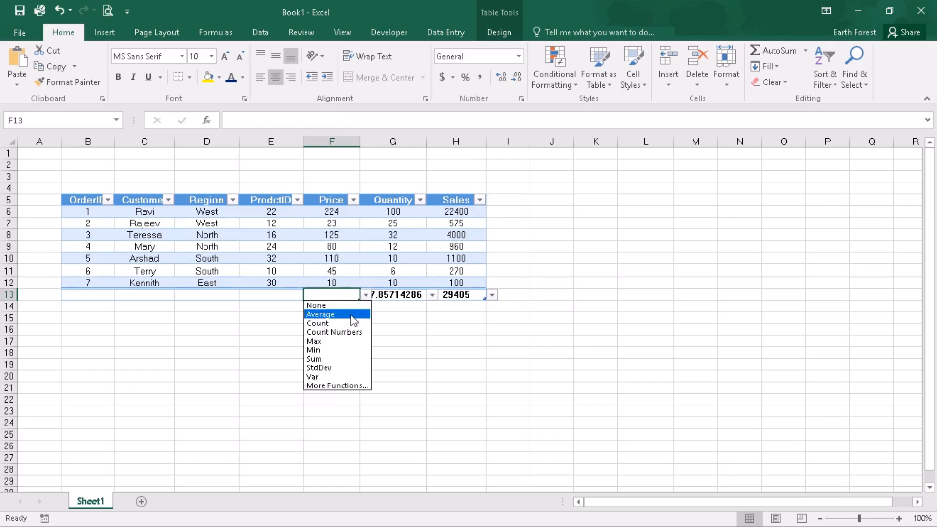
key("Up")
left_click(327, 341)
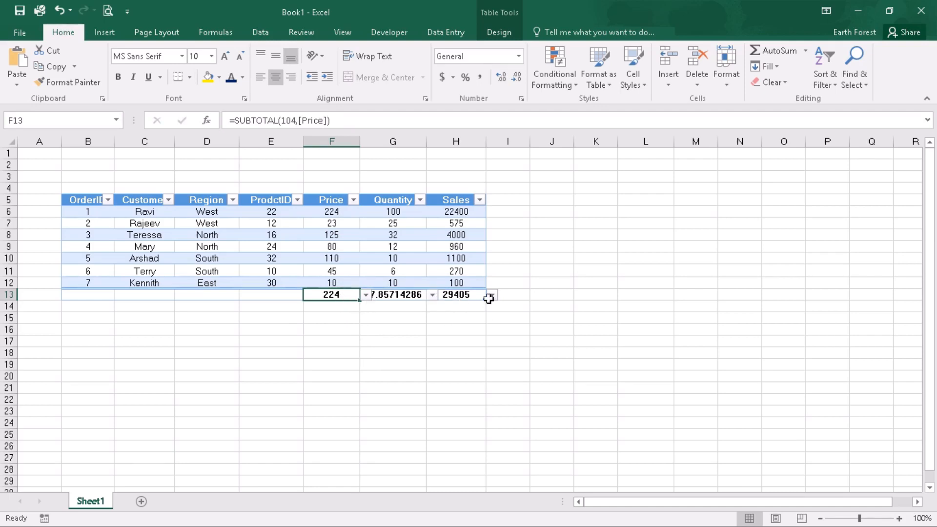
Undo the Max, Average and Sales total entries below the table
left_click(58, 10)
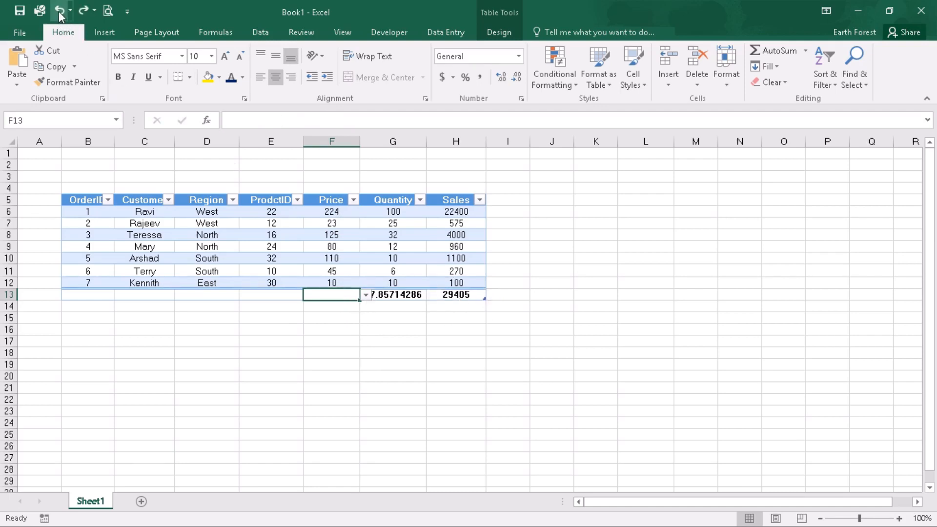
left_click(58, 11)
left_click(58, 11)
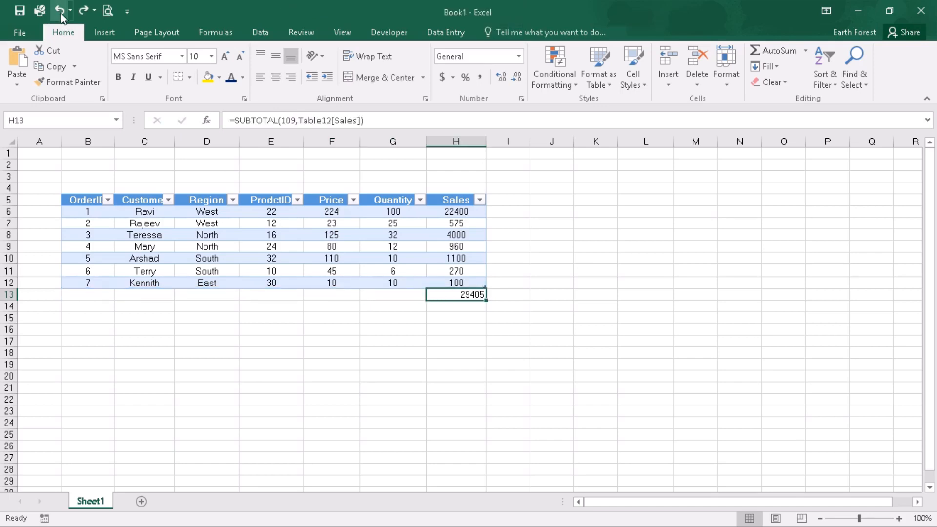
left_click(59, 11)
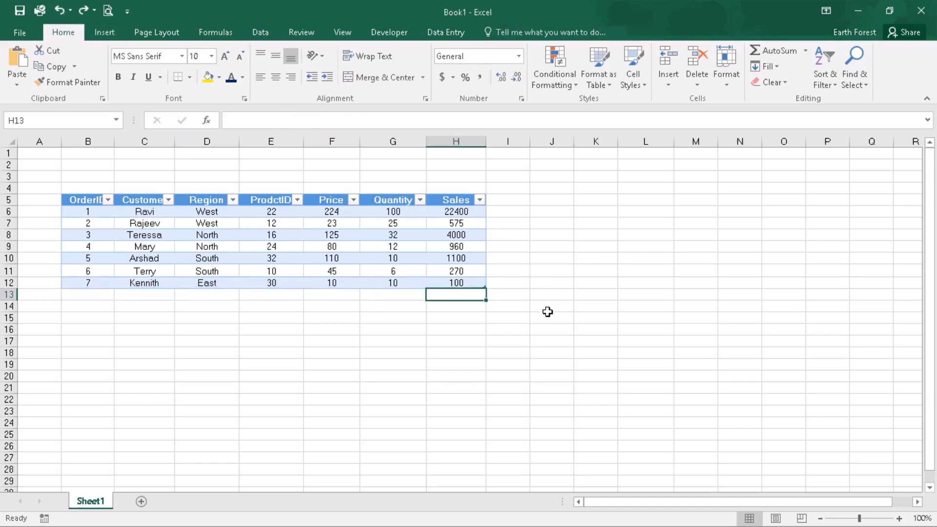
Convert the order table back to a normal range
left_click(545, 328)
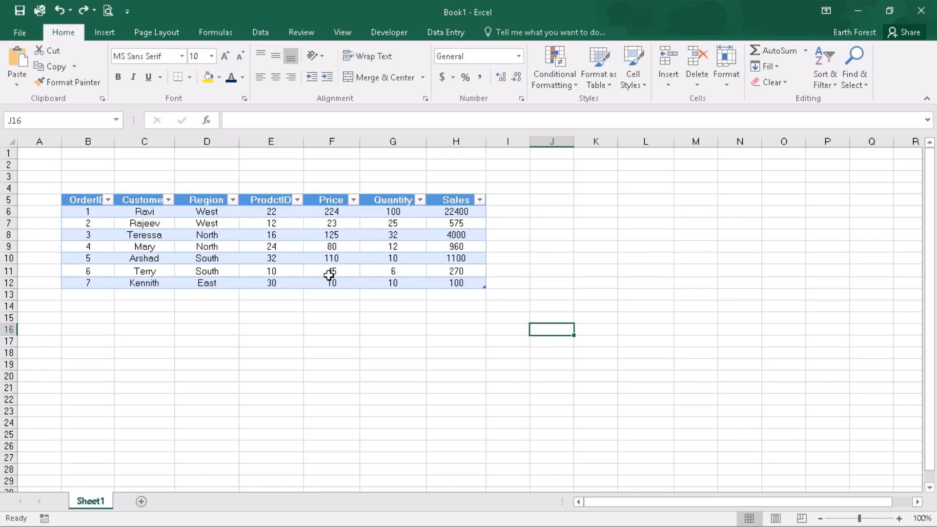
left_click(277, 245)
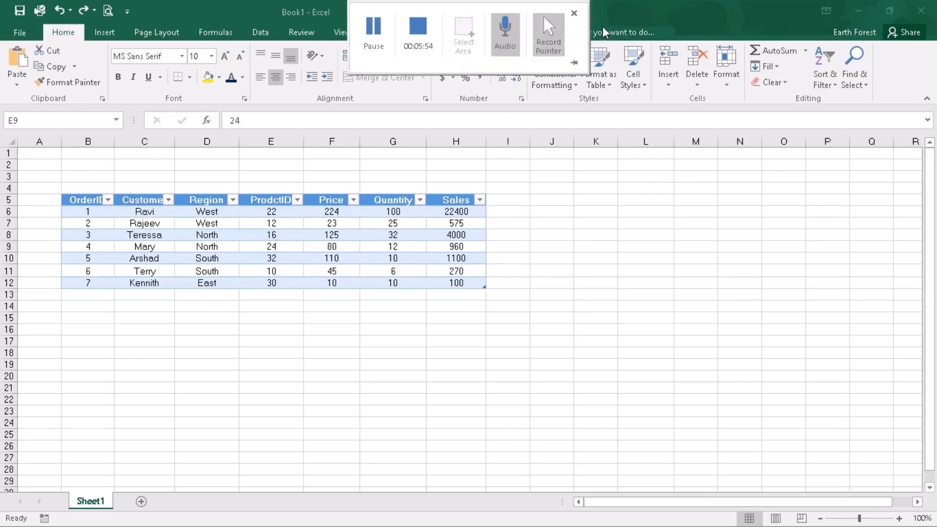
left_click(504, 33)
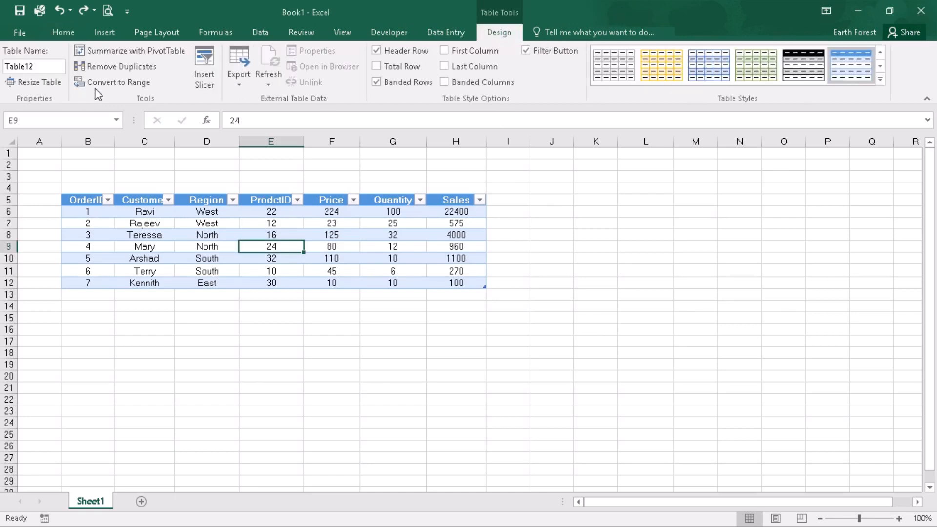
left_click(120, 83)
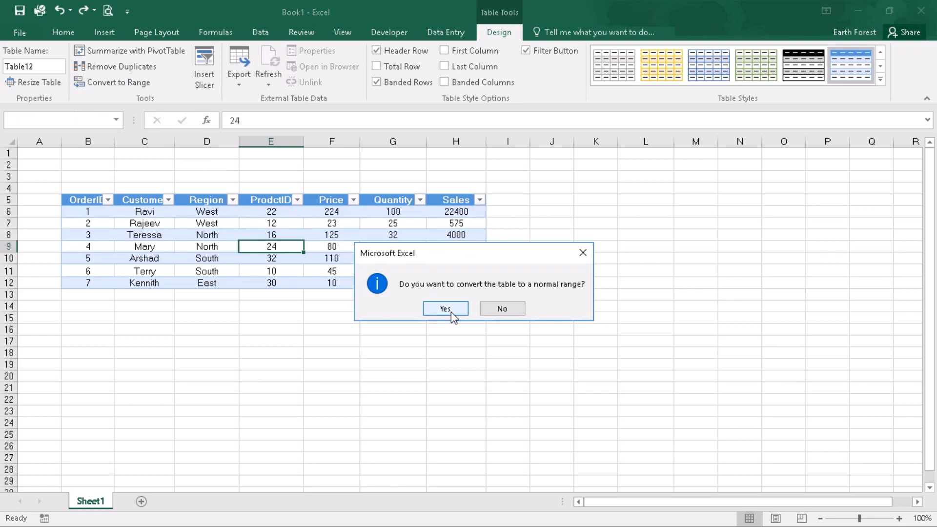
left_click(445, 309)
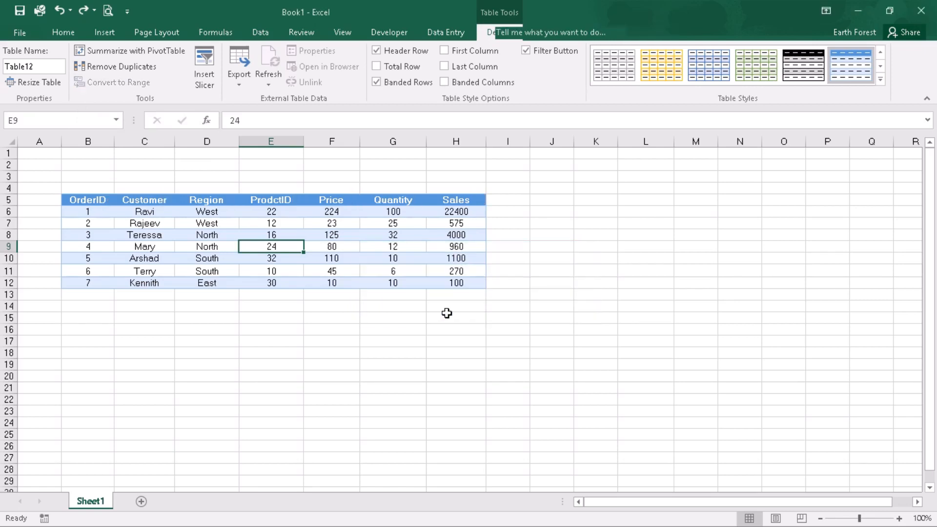
Clear the formatting of the data B5:H12 and center-align its contents
left_click(643, 247)
left_click(69, 82)
mouse_move(70, 200)
left_mouse_down()
mouse_move(385, 247)
mouse_move(456, 283)
left_mouse_up()
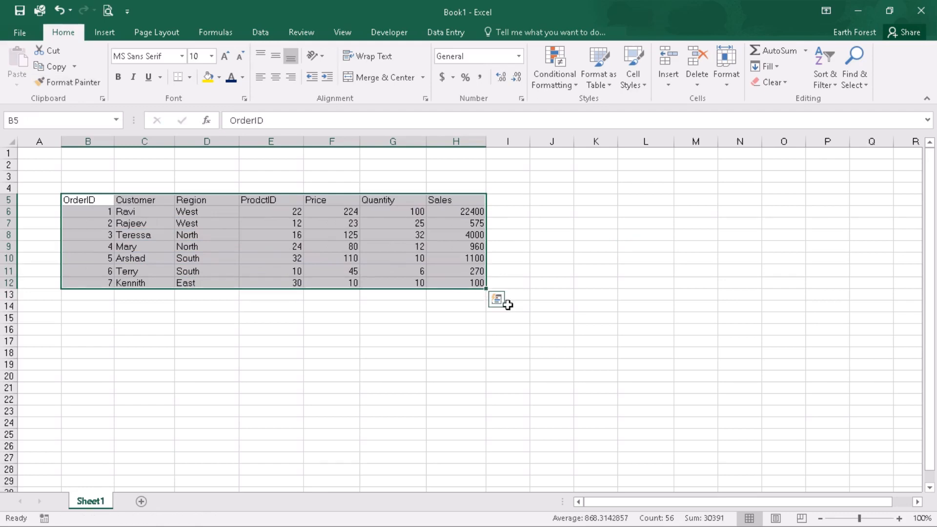
left_click(276, 77)
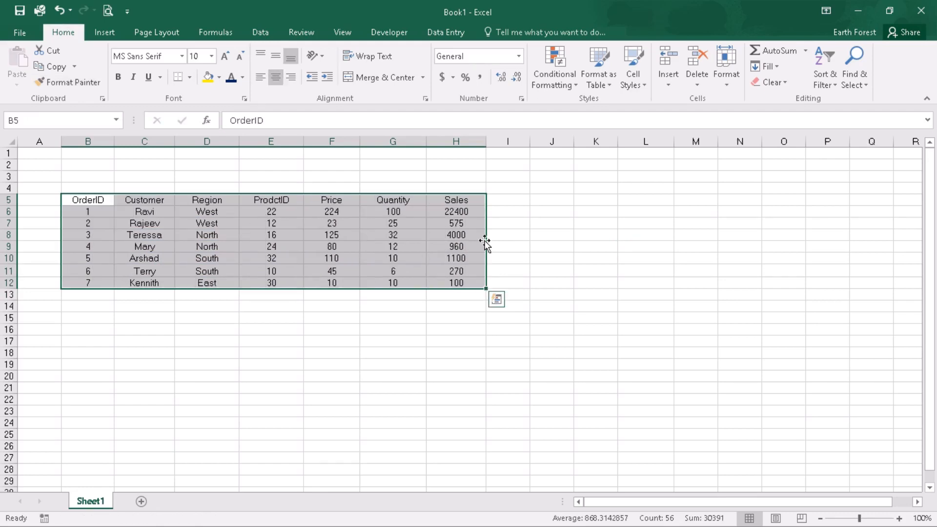
Make the header row B5:H5 bold
left_click(551, 282)
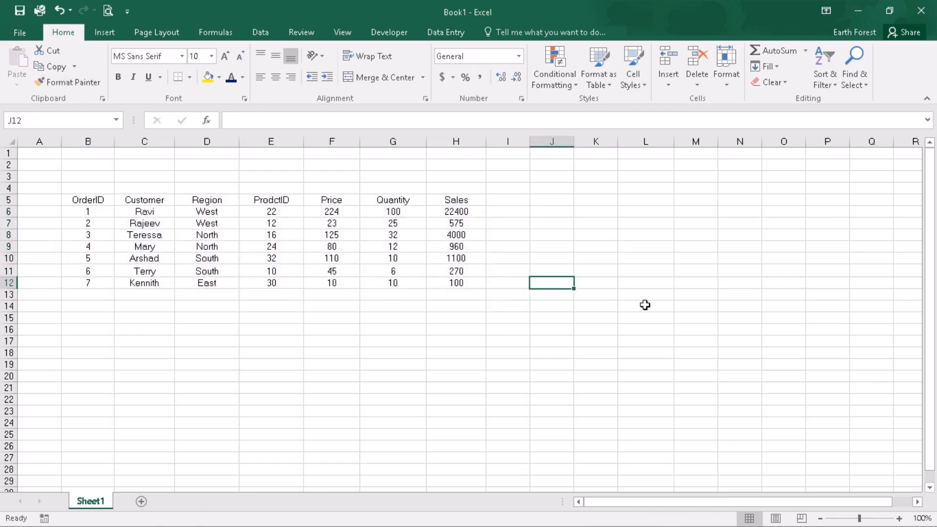
left_click(645, 305)
left_click_drag(66, 194, 445, 194)
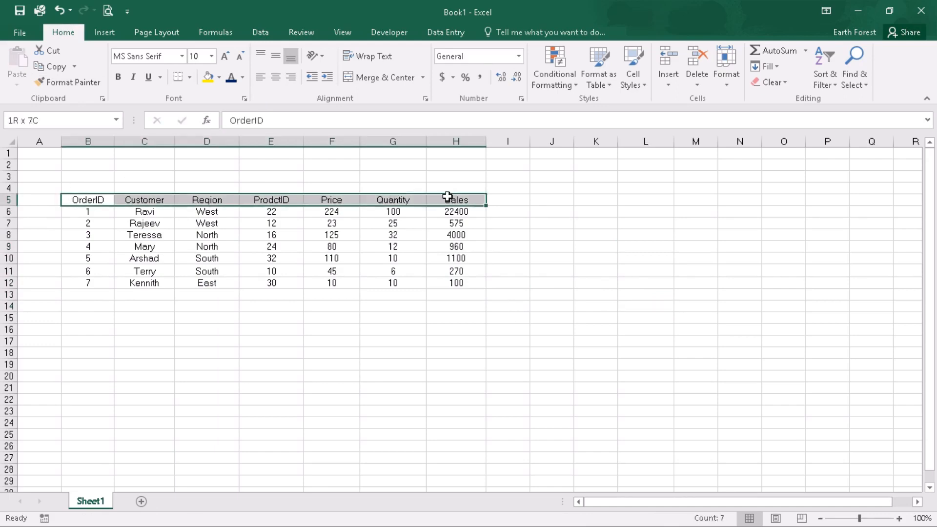
key("ctrl+b")
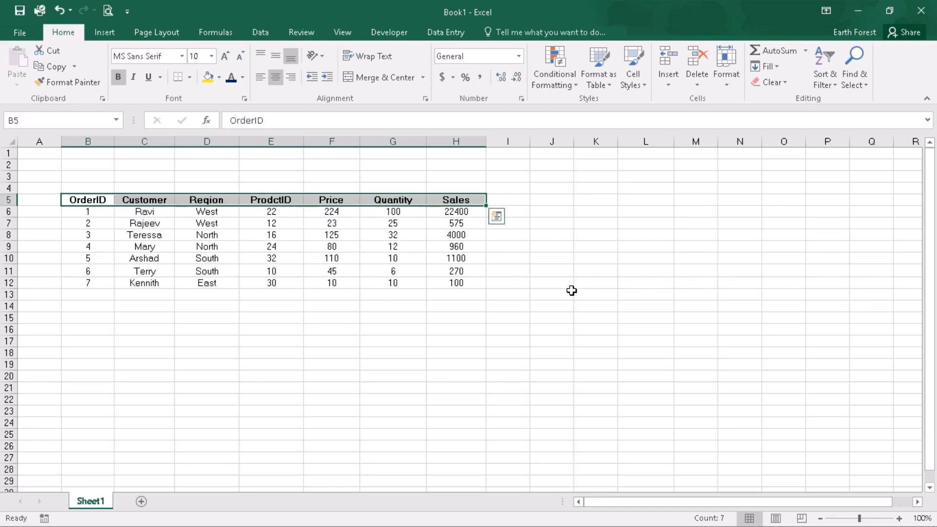
left_click(588, 281)
Add a City column header in I5
left_click(496, 202)
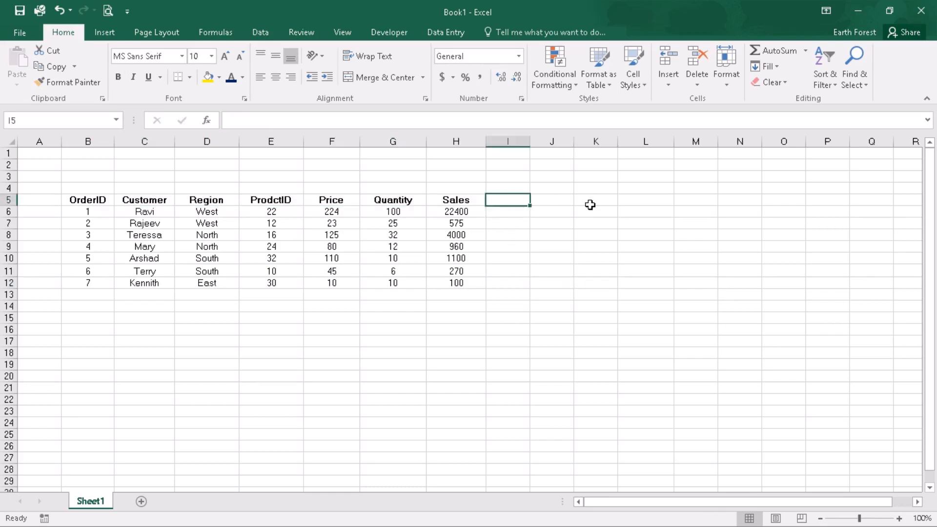
type("Ci")
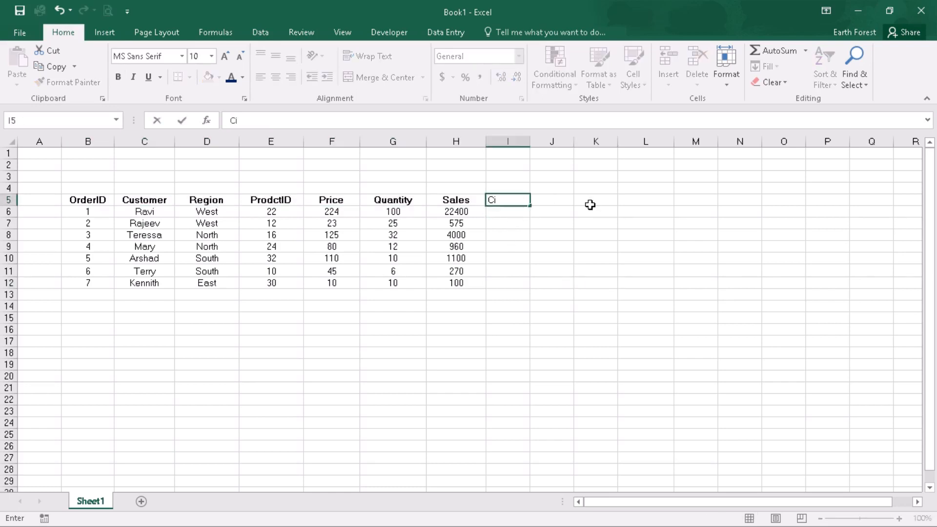
type("ty")
left_click_drag(591, 209, 601, 222)
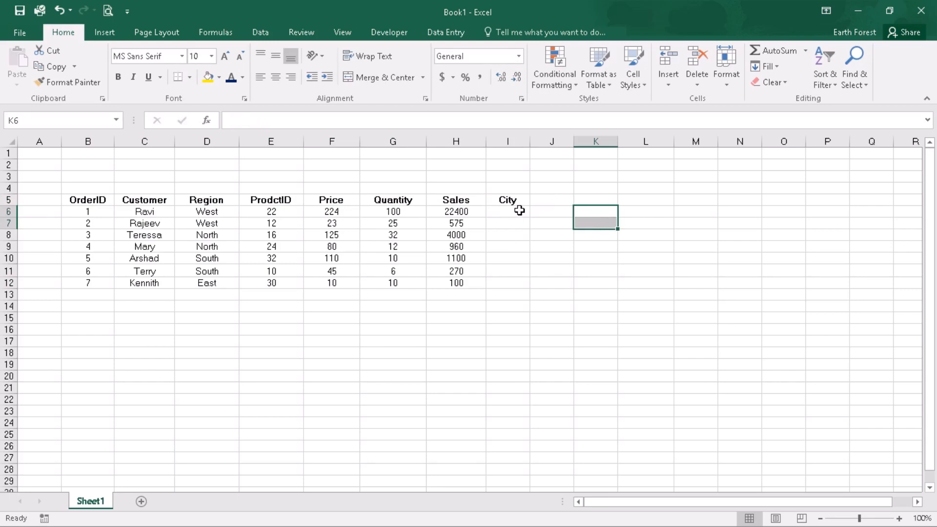
left_click(519, 210)
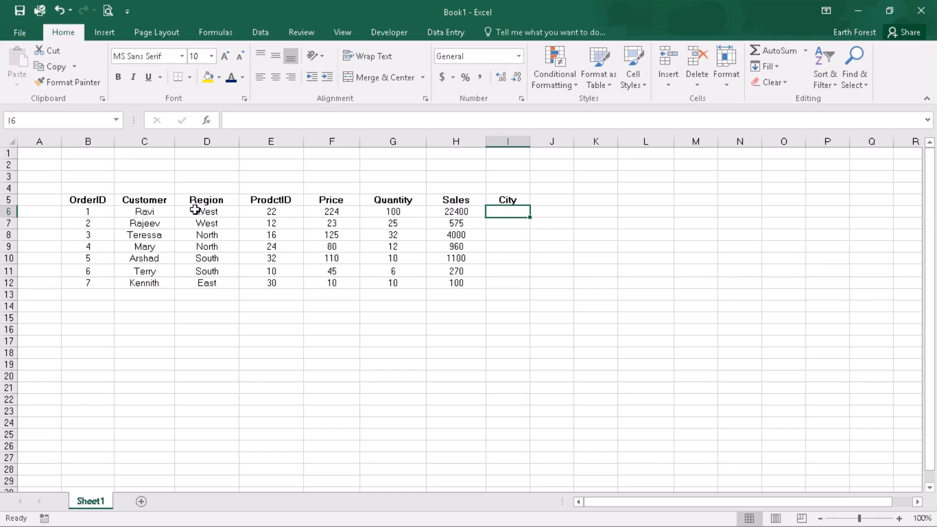
Enter the city list Delhi, Mumbai, London and Paris in M7:M10
left_click(689, 223)
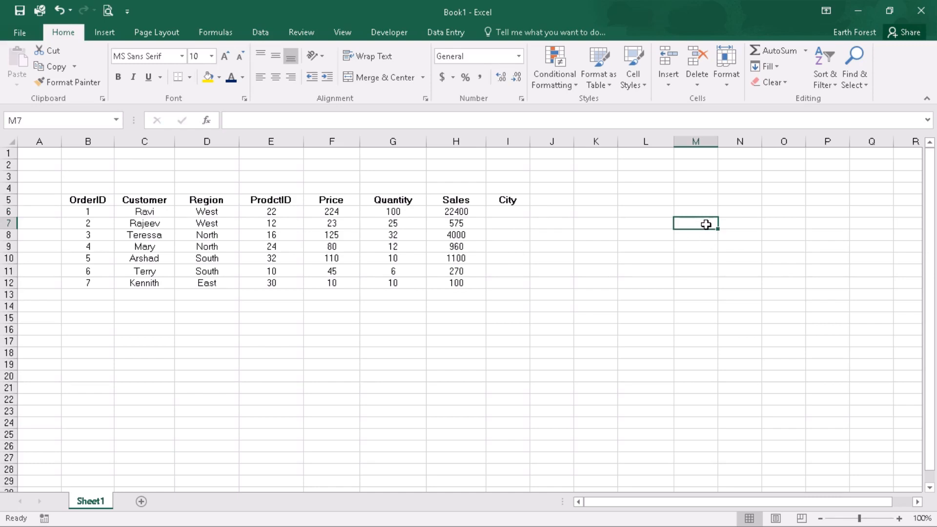
type("Delhi")
key("Return")
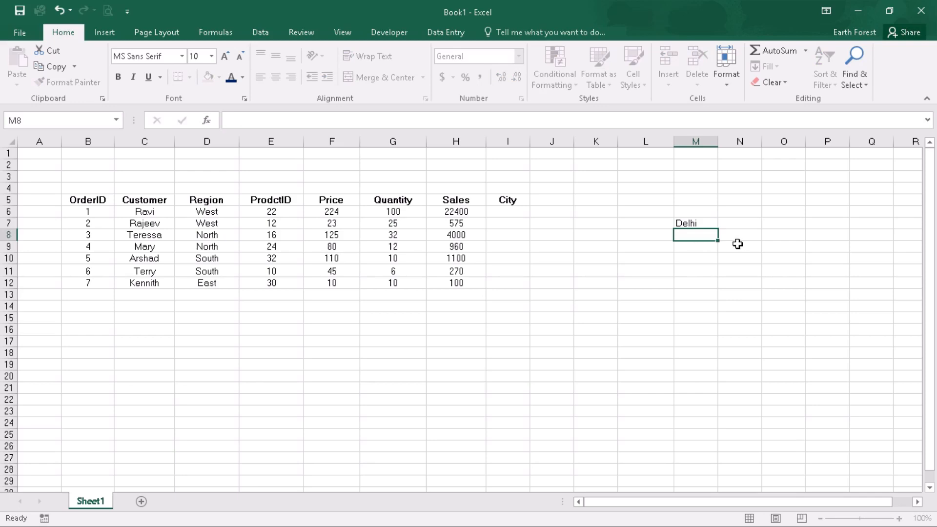
type("Mumbai")
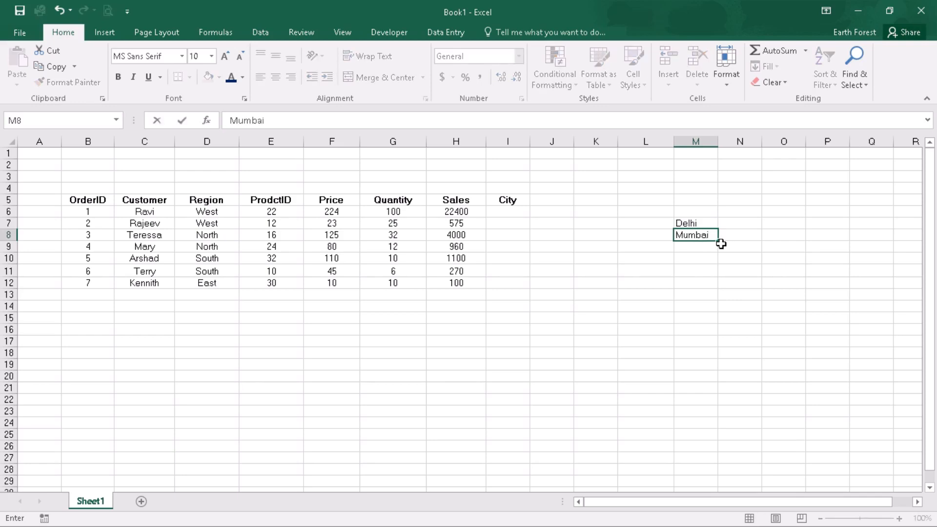
key("Return")
type("Lo")
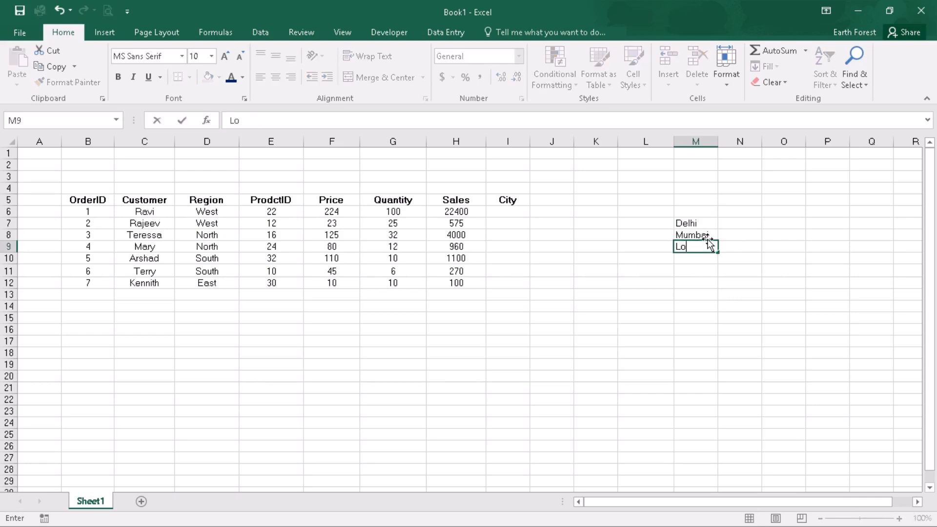
type("ndon")
key("Return")
type("Pari")
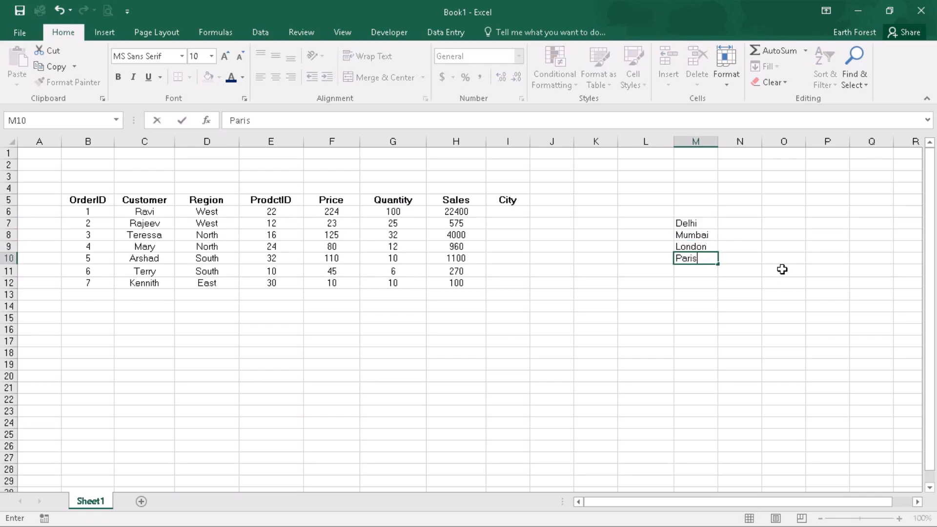
type("s")
left_click(782, 269)
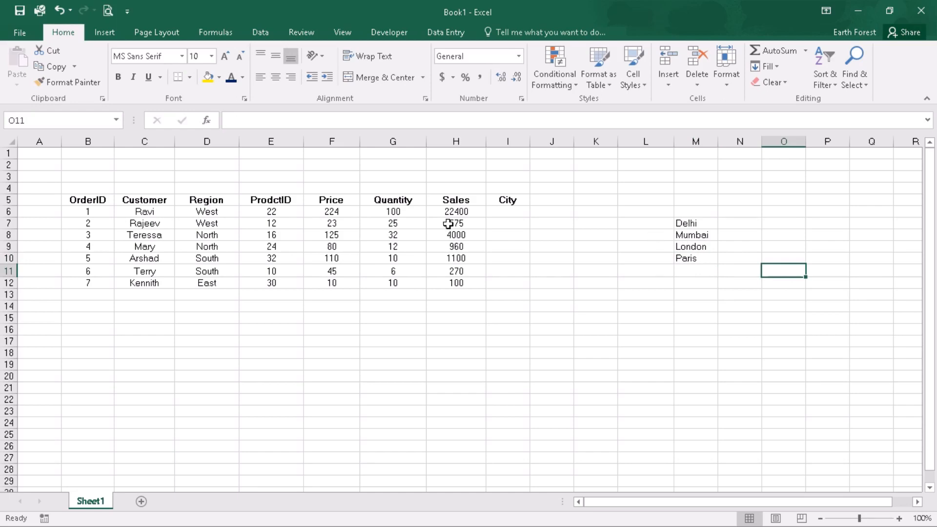
Add a List data validation to I6 with source Delhi,Mumbai,London and check its drop-down
left_click(517, 211)
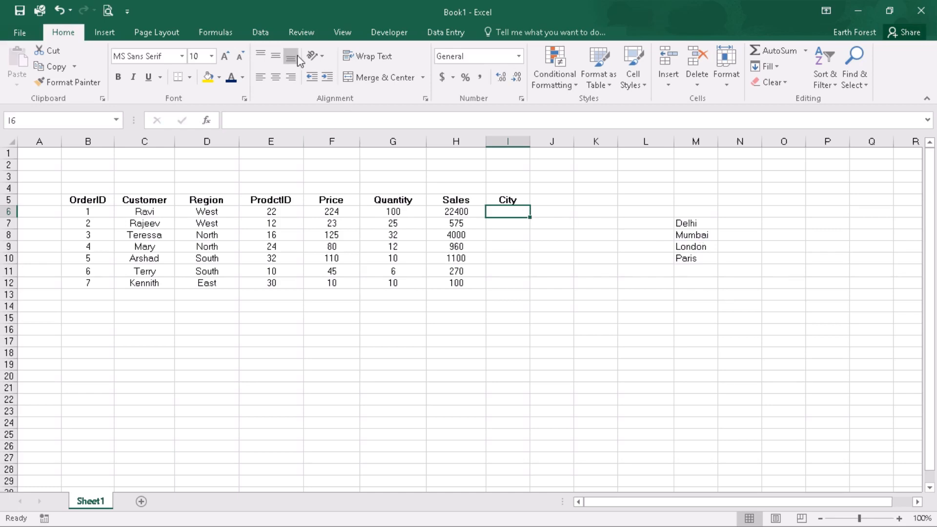
left_click(260, 32)
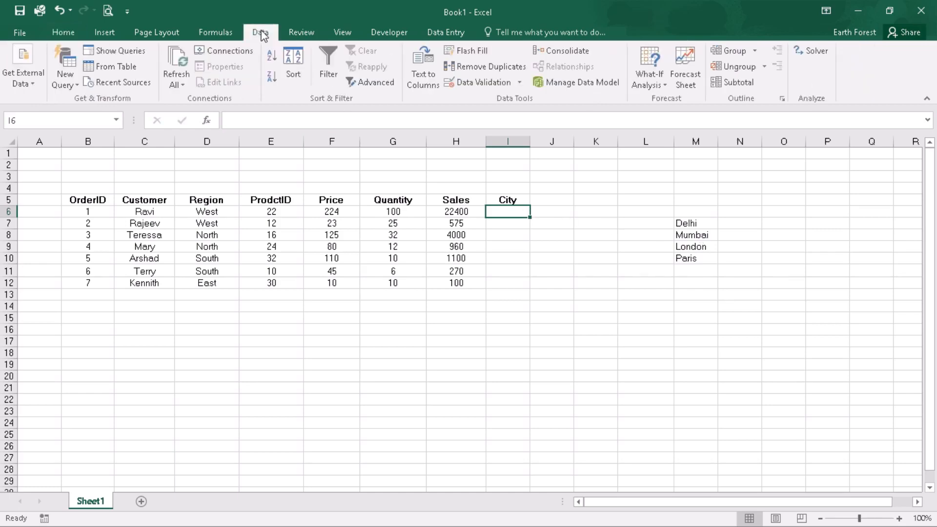
left_click(485, 83)
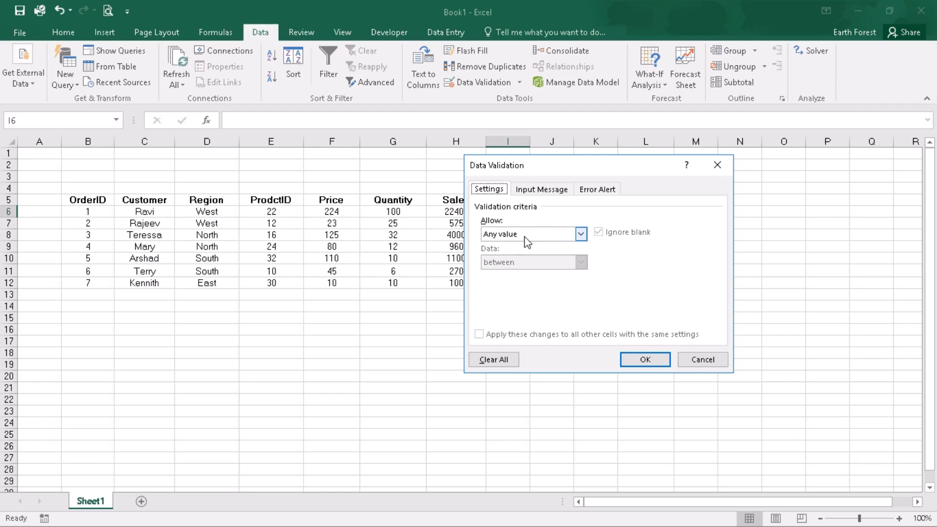
left_click(515, 235)
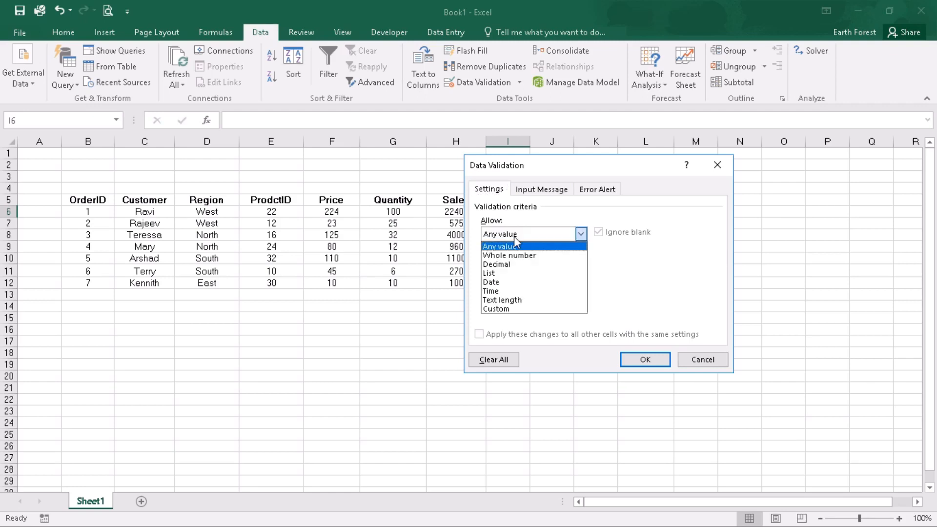
left_click(508, 276)
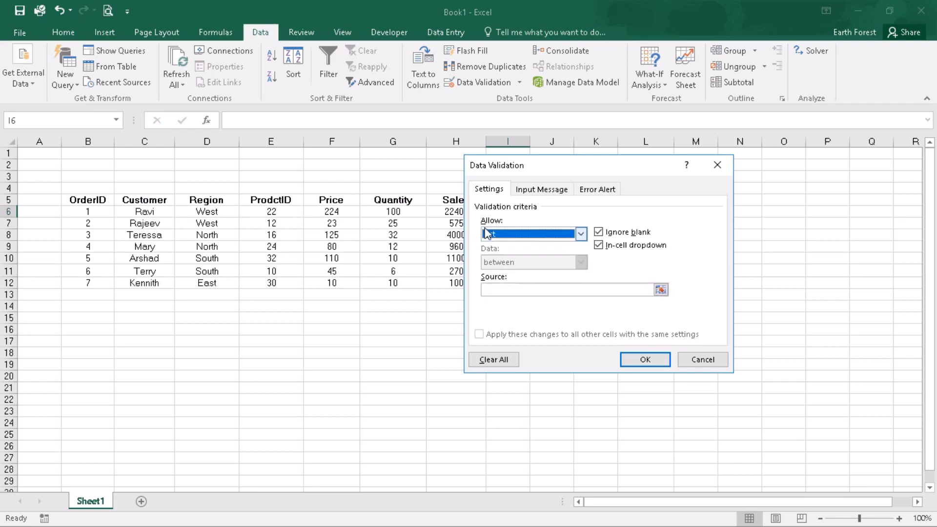
left_click(507, 293)
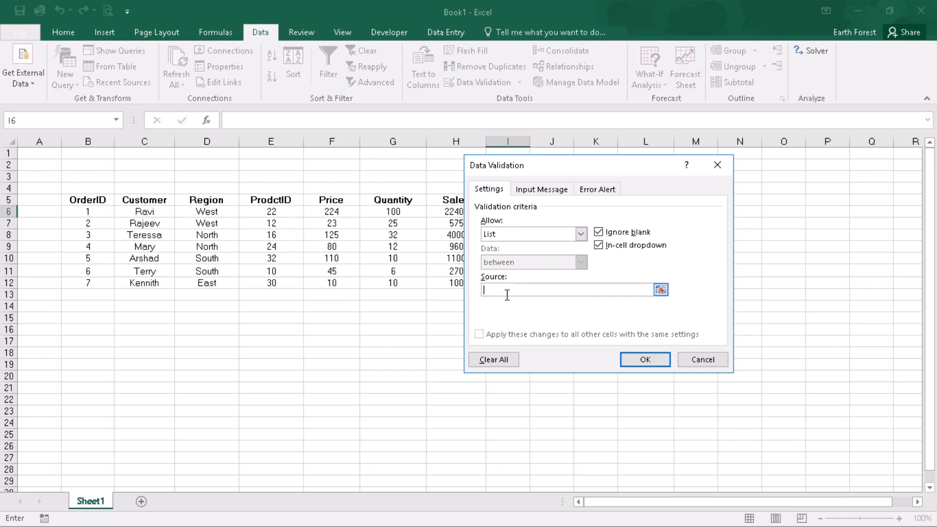
type("Delhi,Mumbai")
type(",London")
left_click(641, 360)
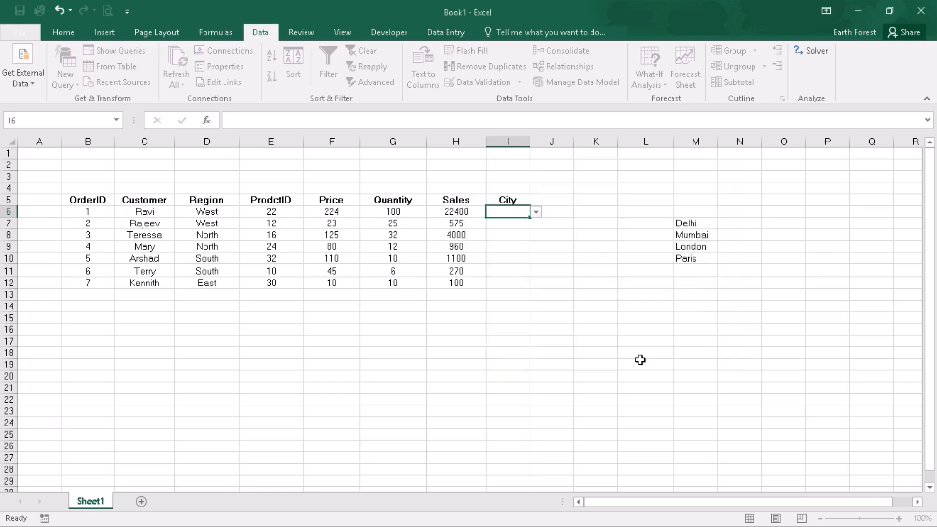
left_click(537, 213)
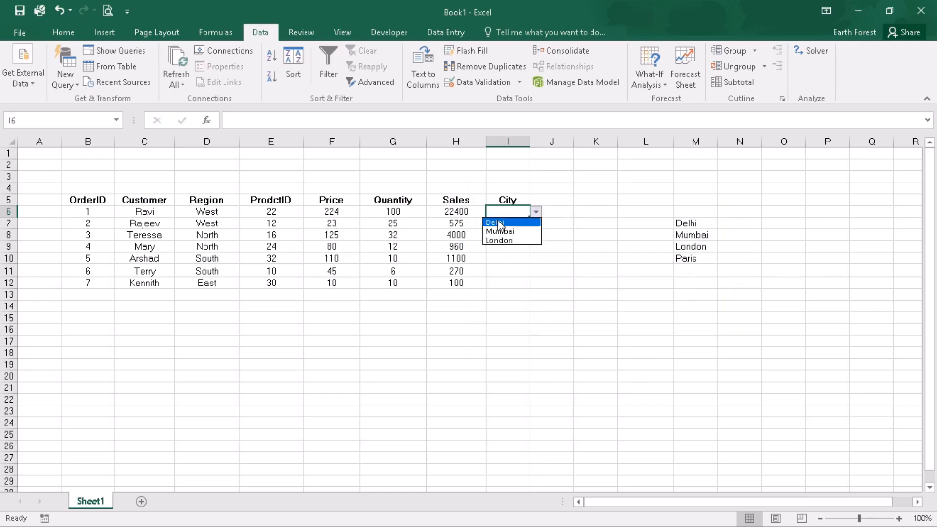
left_click(572, 212)
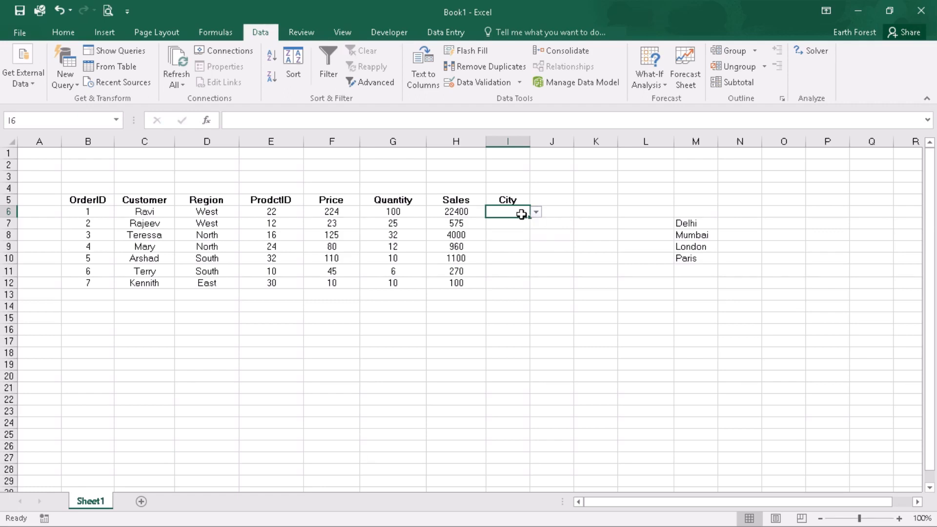
Change I6's validation source to the city range M7:M10
left_click(488, 82)
double_click(588, 293)
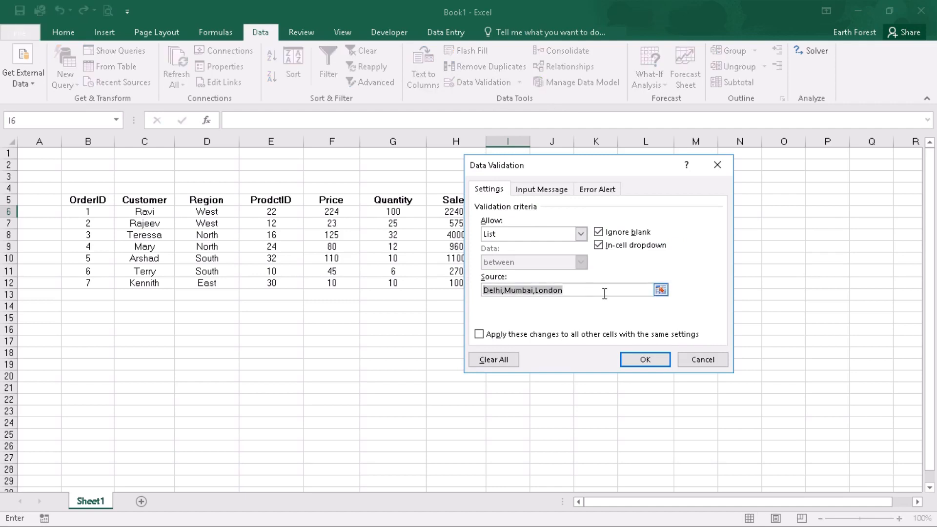
key("BackSpace")
left_click(506, 288)
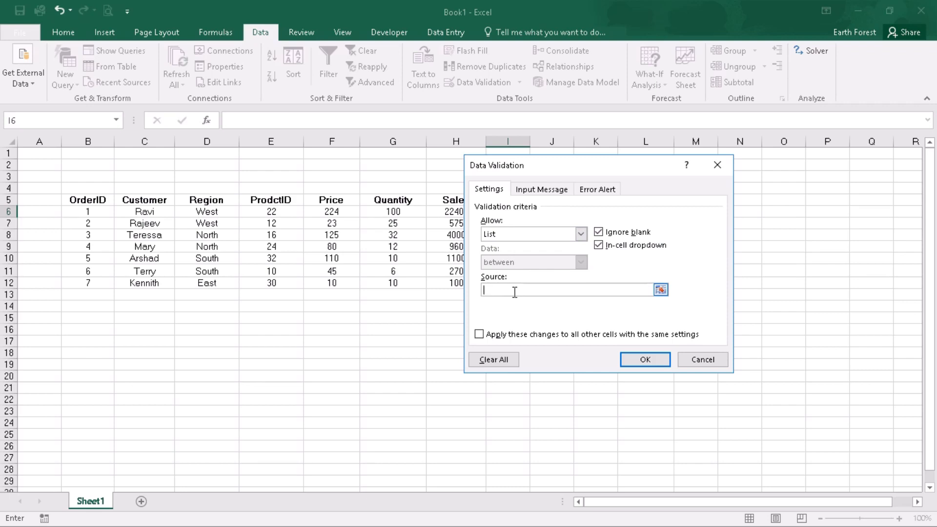
left_click(661, 290)
left_click_drag(689, 223, 695, 260)
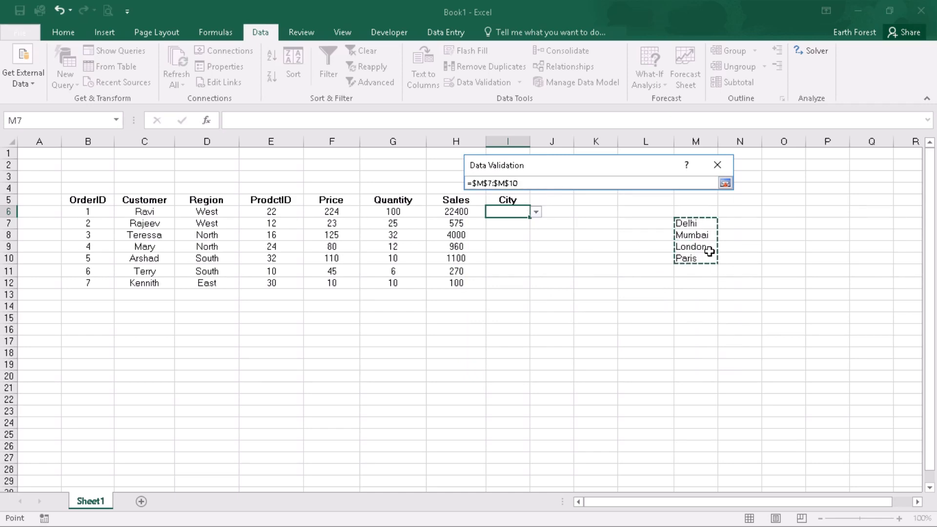
left_click(726, 183)
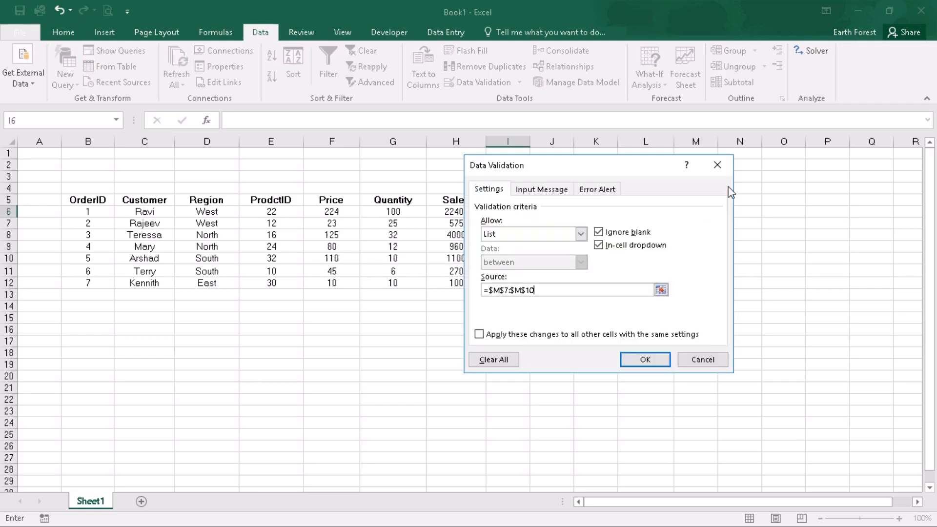
left_click(664, 360)
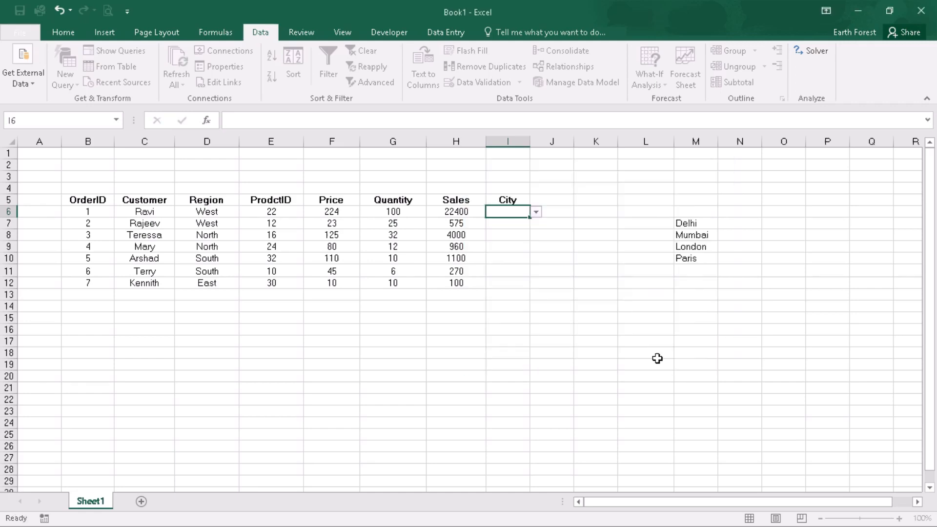
Choose Mumbai from I6's drop-down list
left_click(536, 213)
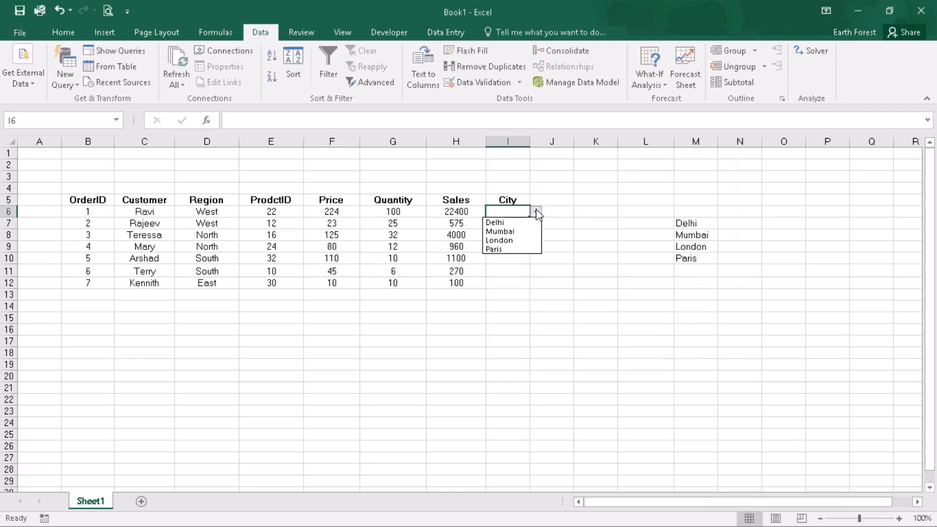
left_click(500, 233)
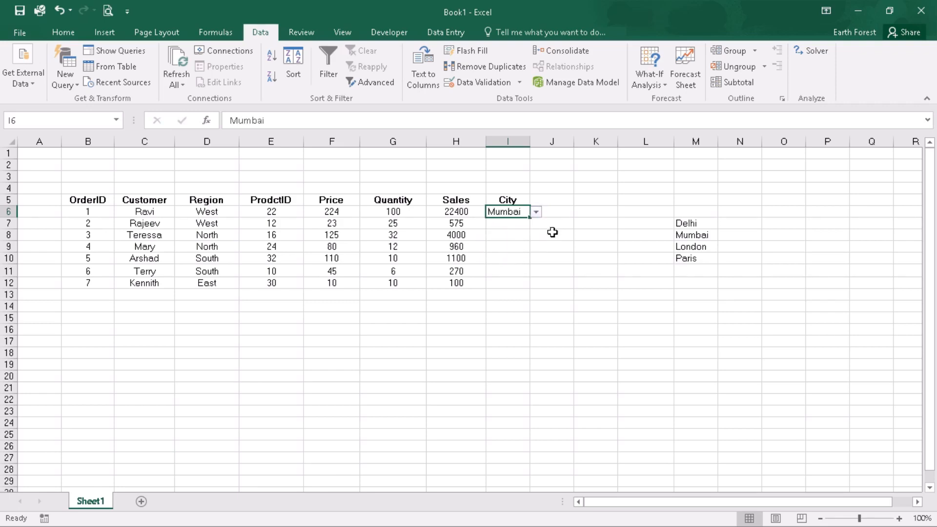
left_click_drag(530, 218, 532, 288)
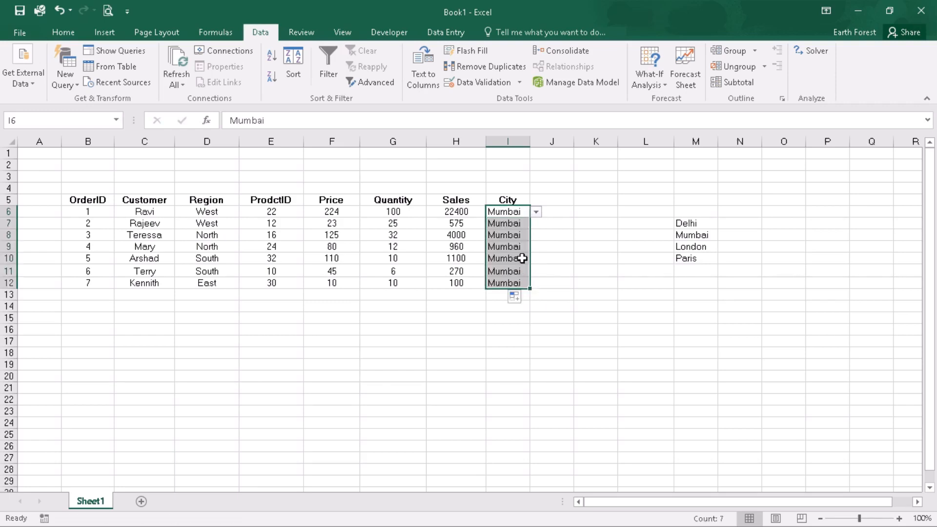
left_click(59, 11)
Copy the City validation down to I7 and I8, choosing London and Delhi from their drop-downs
left_click(536, 213)
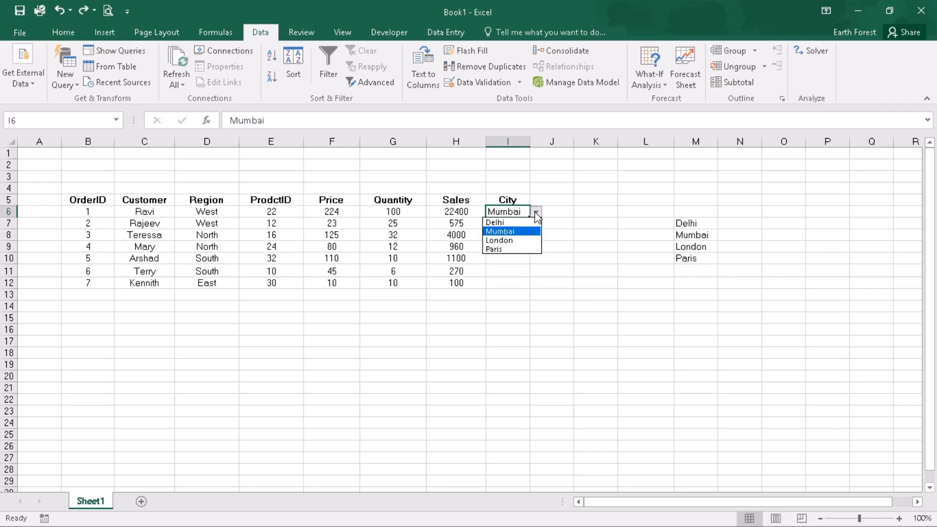
left_click(535, 214)
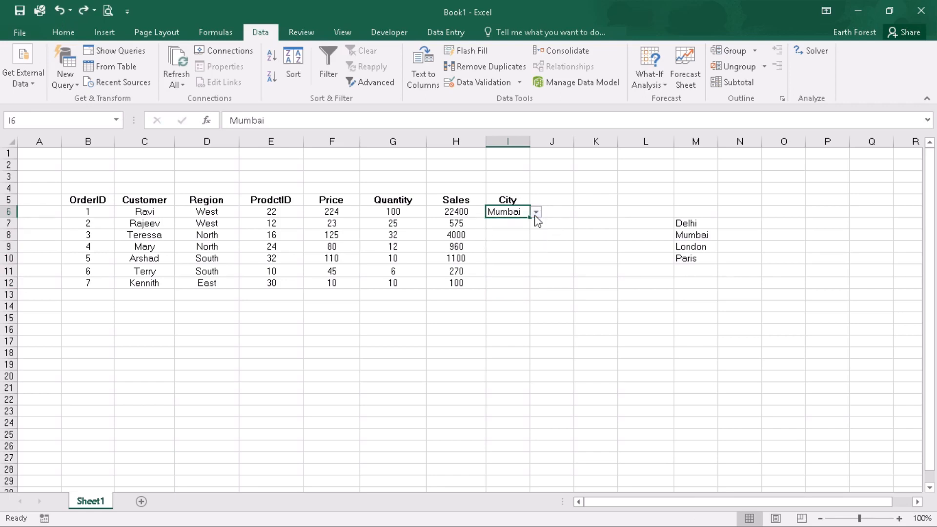
left_click_drag(530, 217, 534, 230)
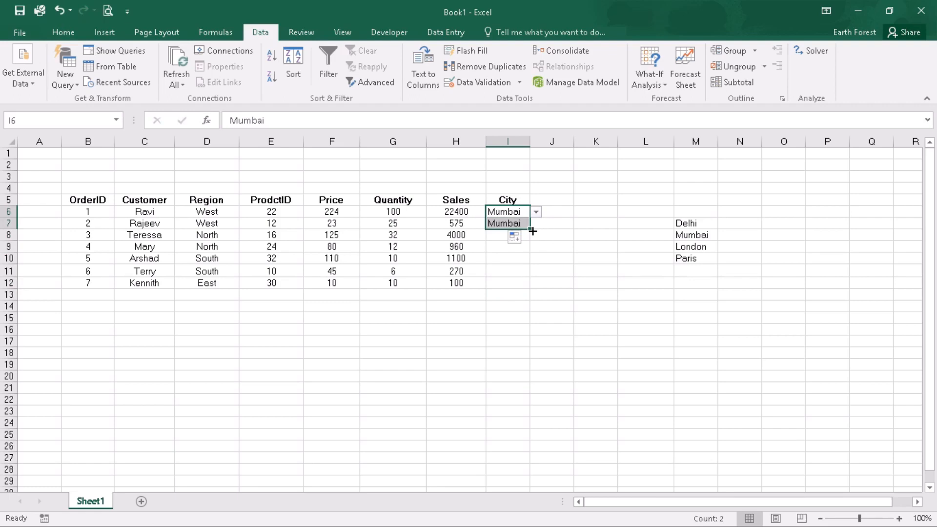
left_click(533, 224)
left_click(521, 226)
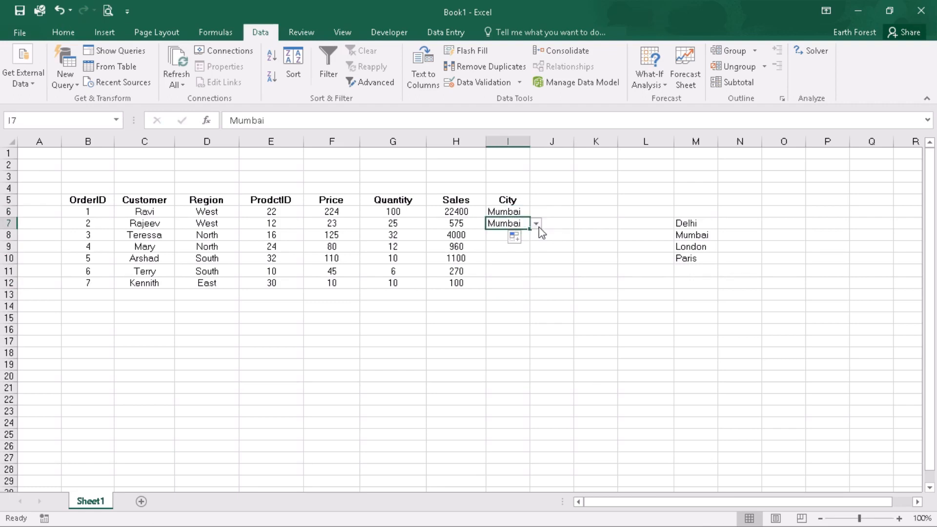
left_click(539, 227)
left_click(523, 250)
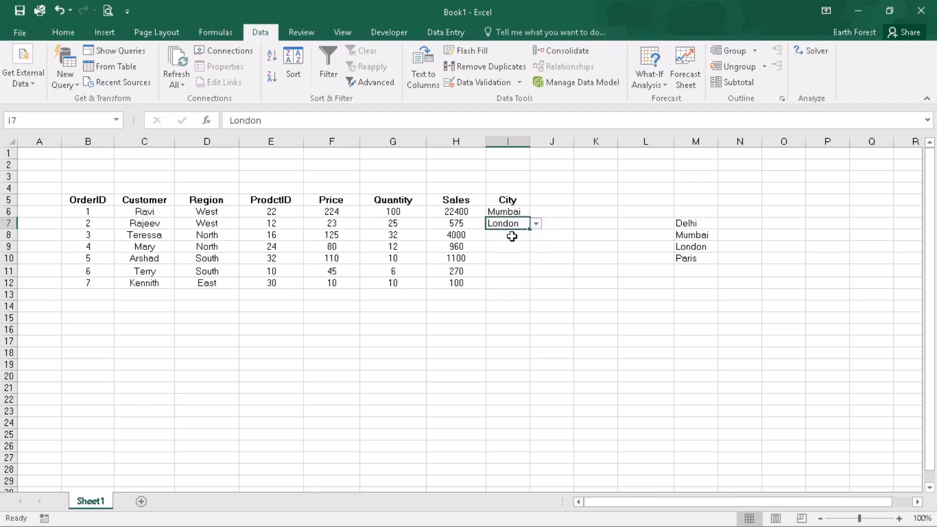
left_click(511, 236)
left_click(527, 224)
left_click_drag(529, 229, 546, 244)
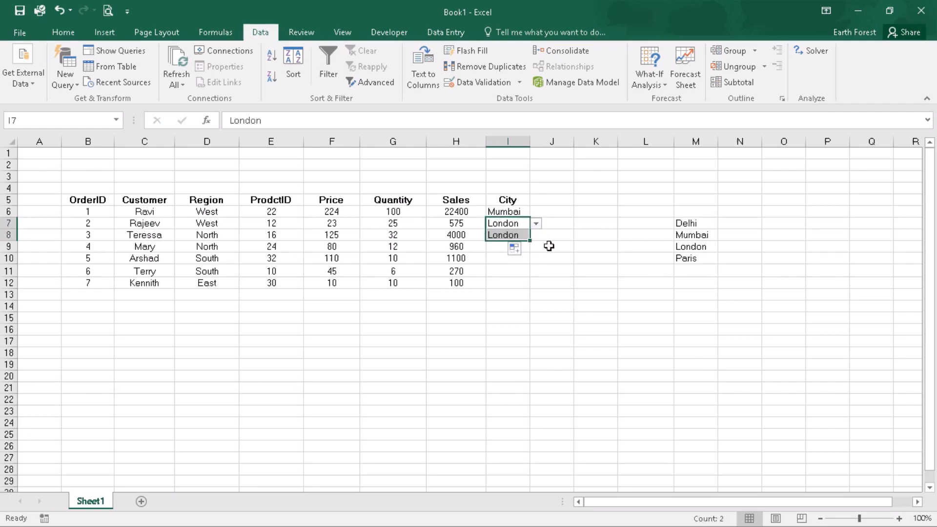
left_click(522, 238)
left_click(537, 237)
left_click(530, 243)
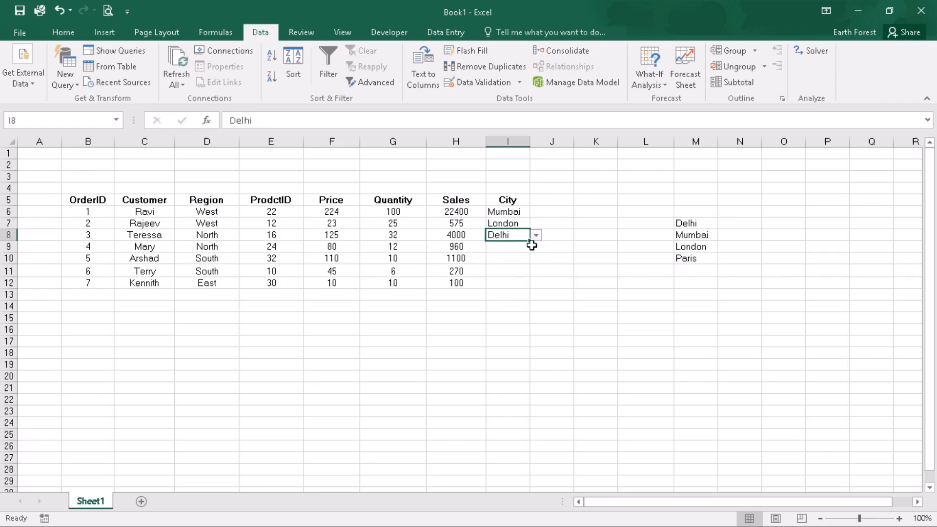
left_click(556, 245)
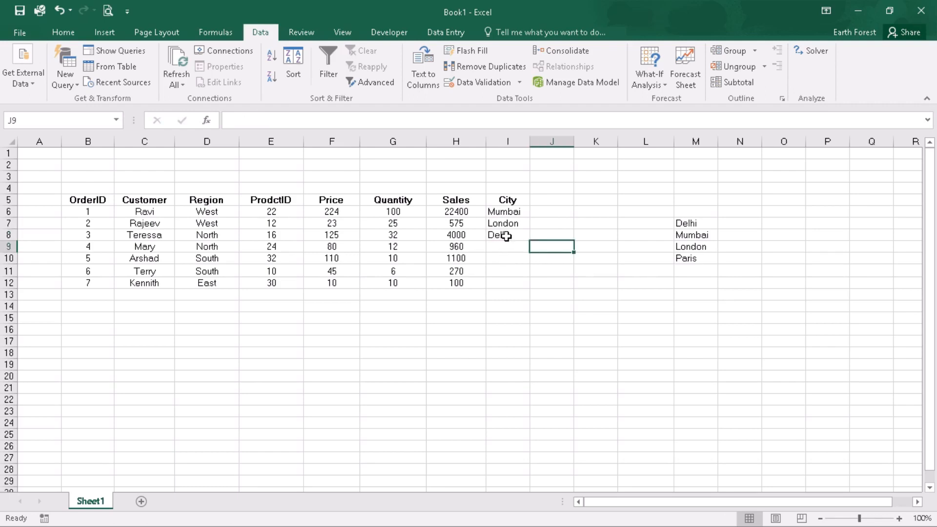
Clear the city entries in I7:I8
left_click_drag(505, 223, 504, 239)
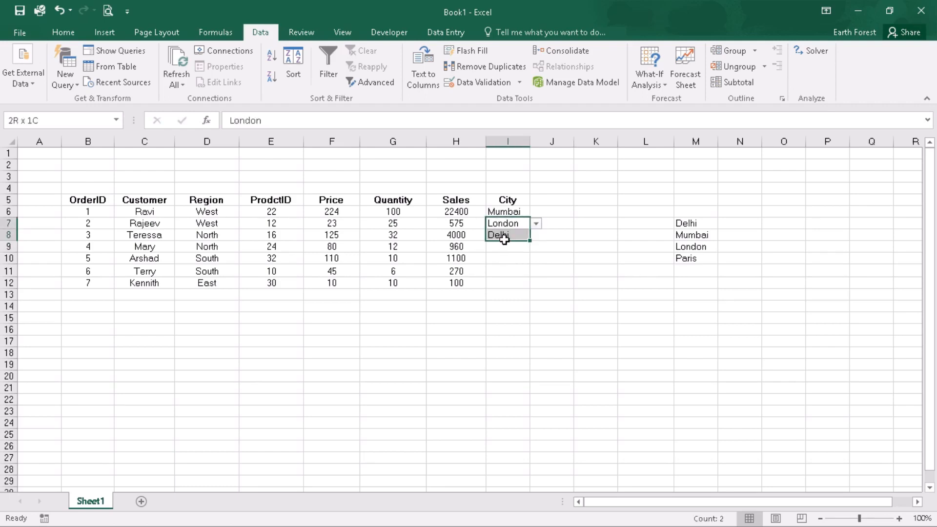
key("Delete")
left_click(526, 211)
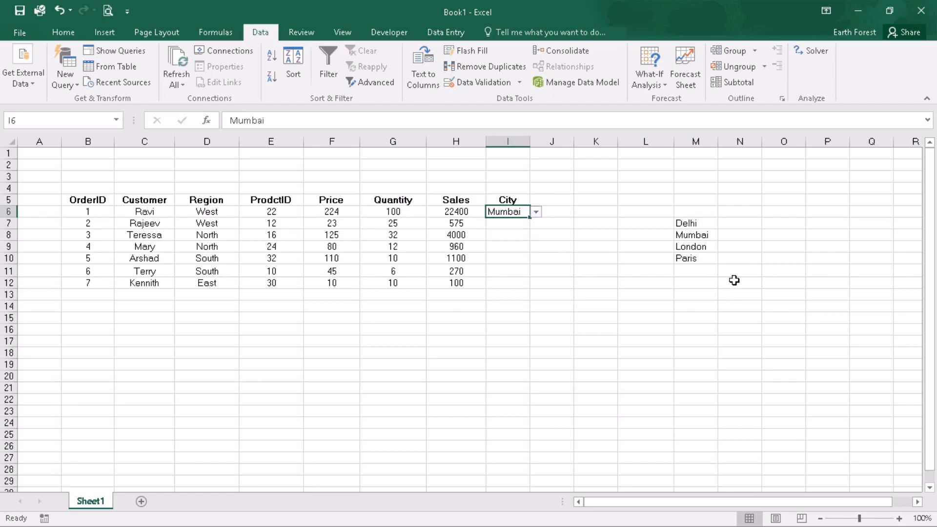
left_click(693, 271)
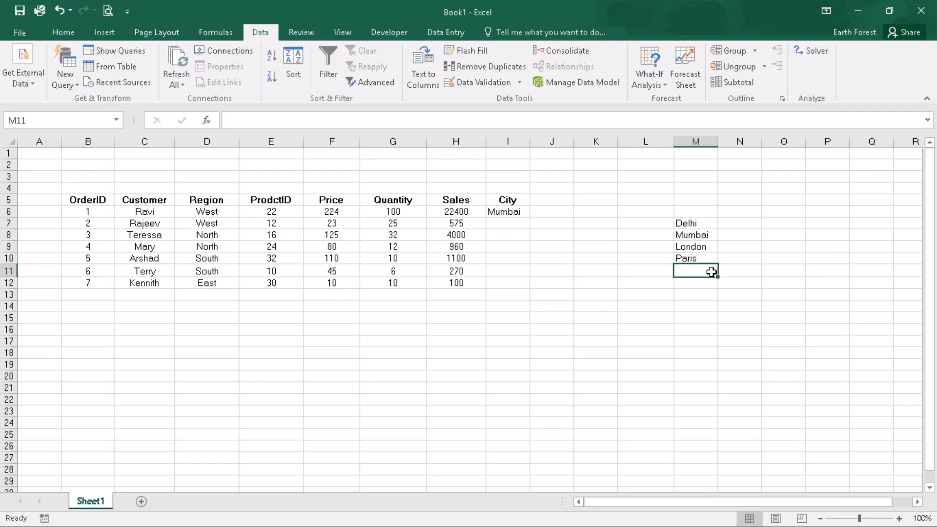
left_click(792, 270)
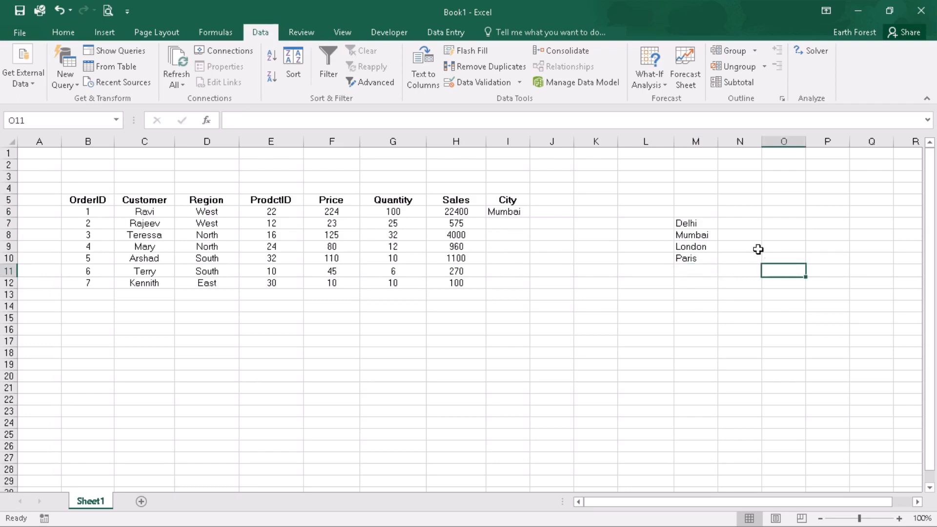
Name the city range M7:M10 as list1
left_click_drag(701, 222, 700, 257)
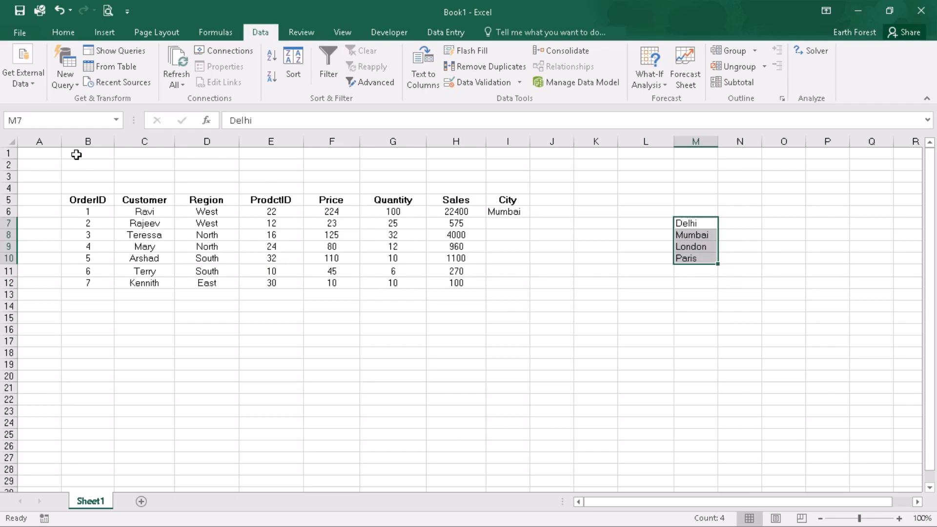
left_click(31, 122)
type("list1")
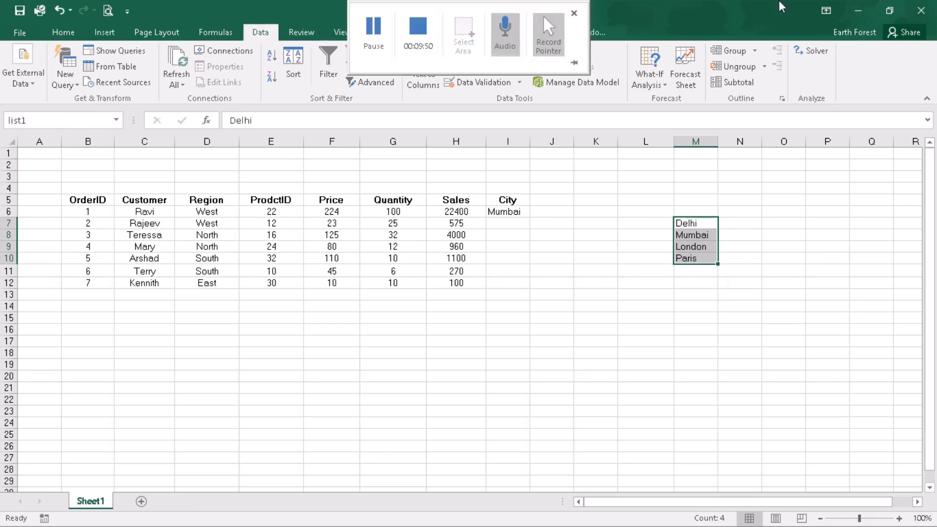
Change I6's drop-down validation source to the named range list1
left_click(481, 83)
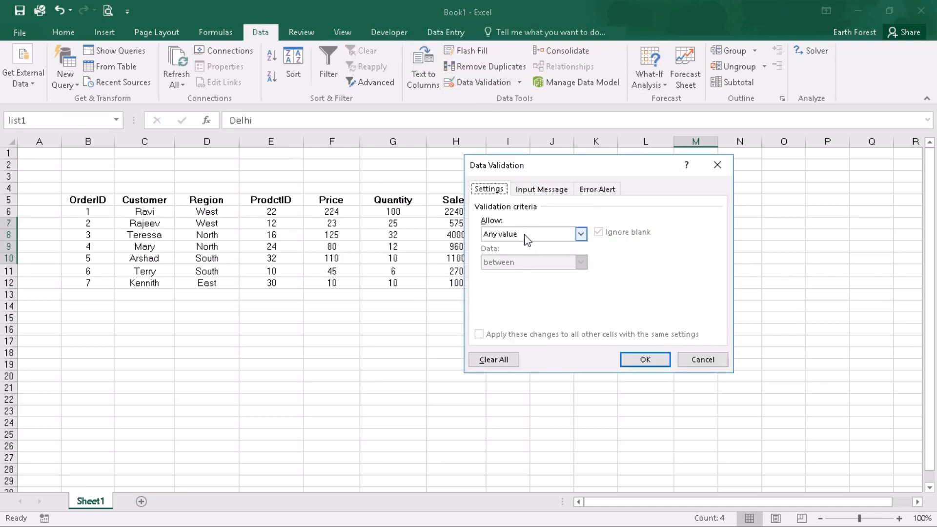
left_click(702, 359)
left_click(518, 213)
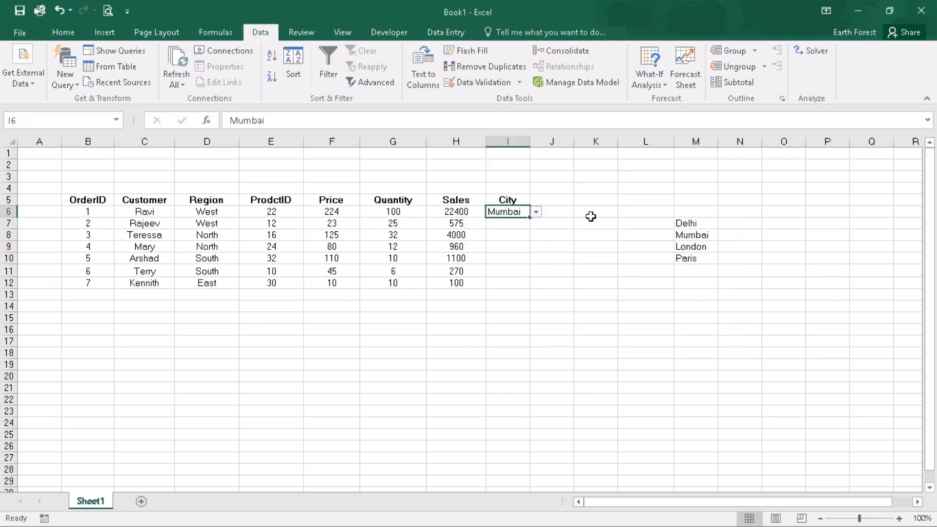
left_click(483, 83)
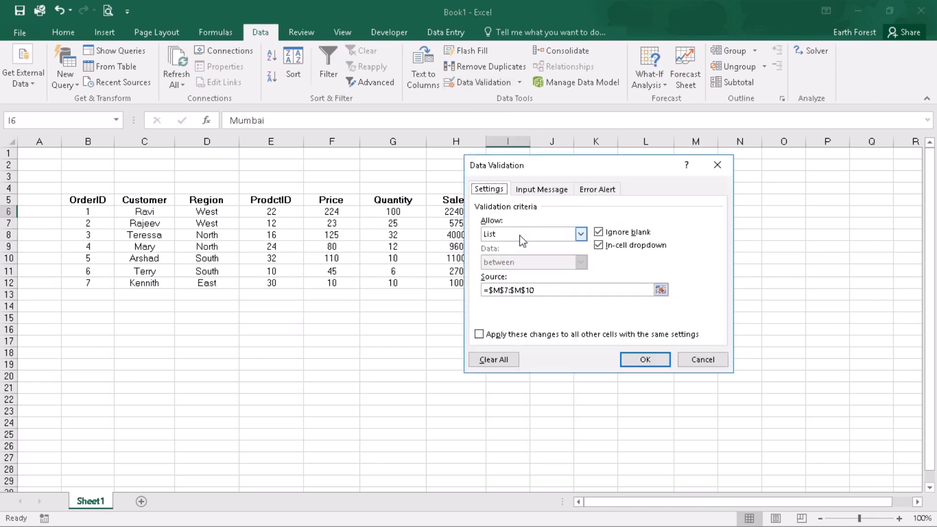
left_click_drag(535, 290, 496, 290)
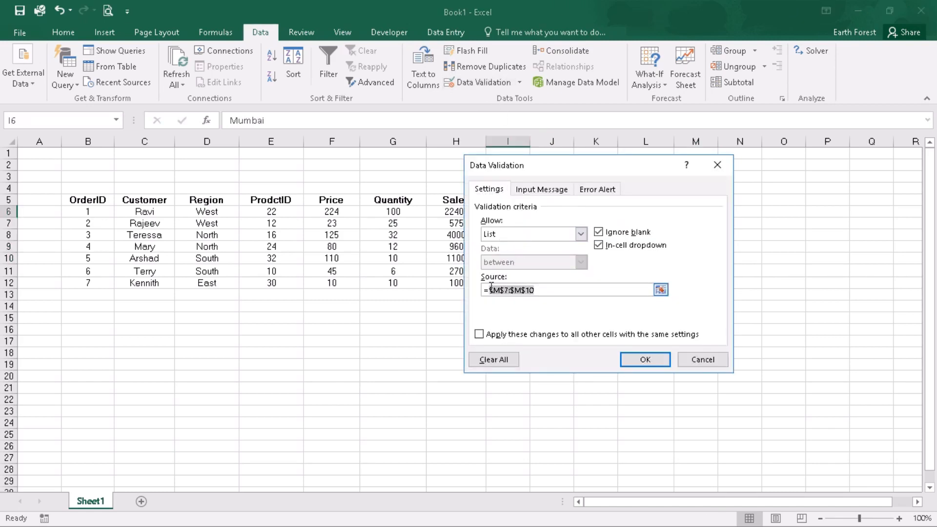
type("list1")
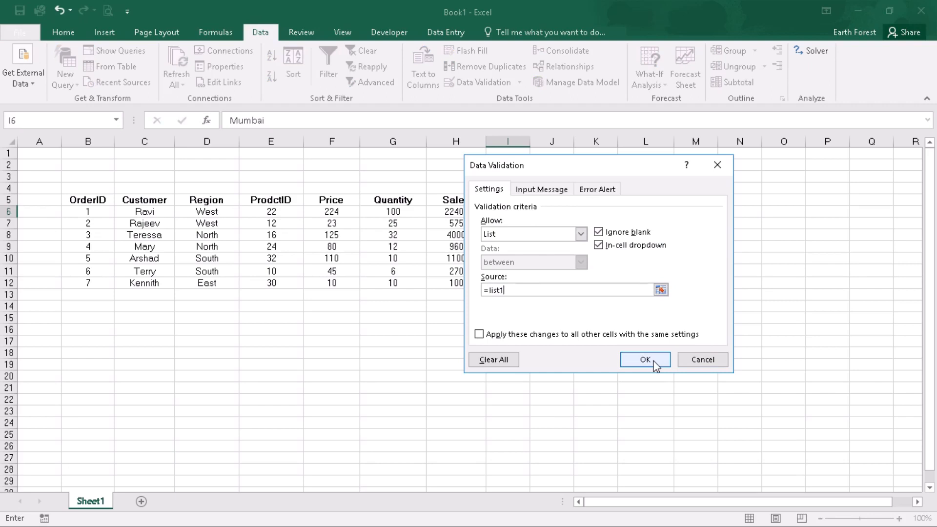
left_click(645, 359)
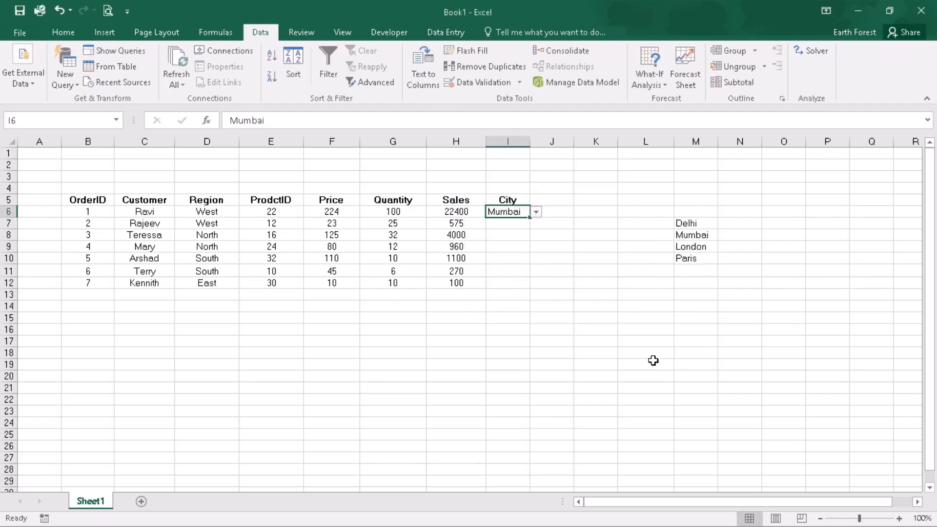
Open I6's drop-down list to check the available cities
left_click(536, 211)
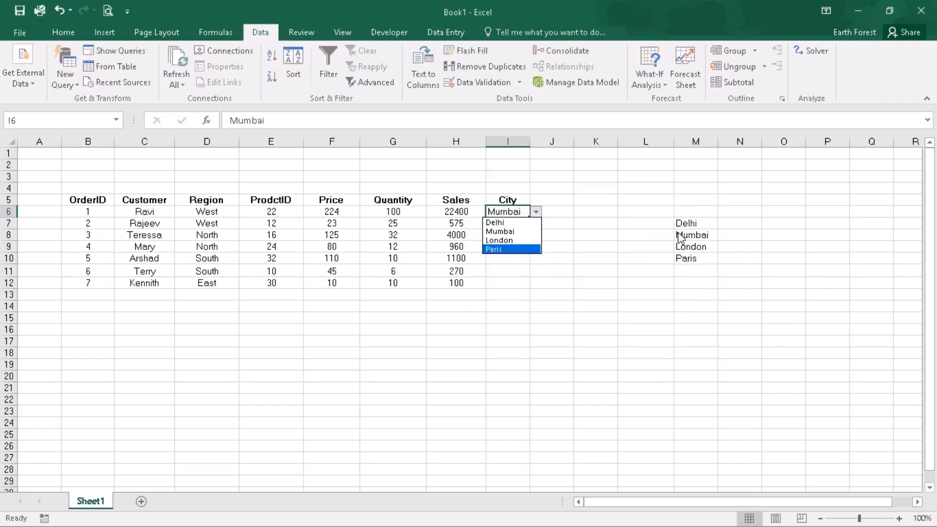
left_click(588, 307)
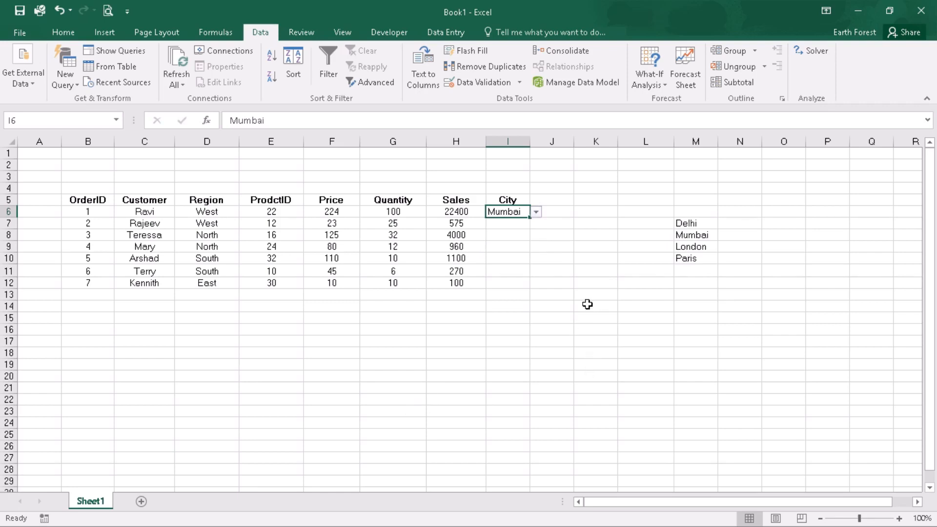
Add New York and Chennai below the city list in M11 and M12
left_click(695, 272)
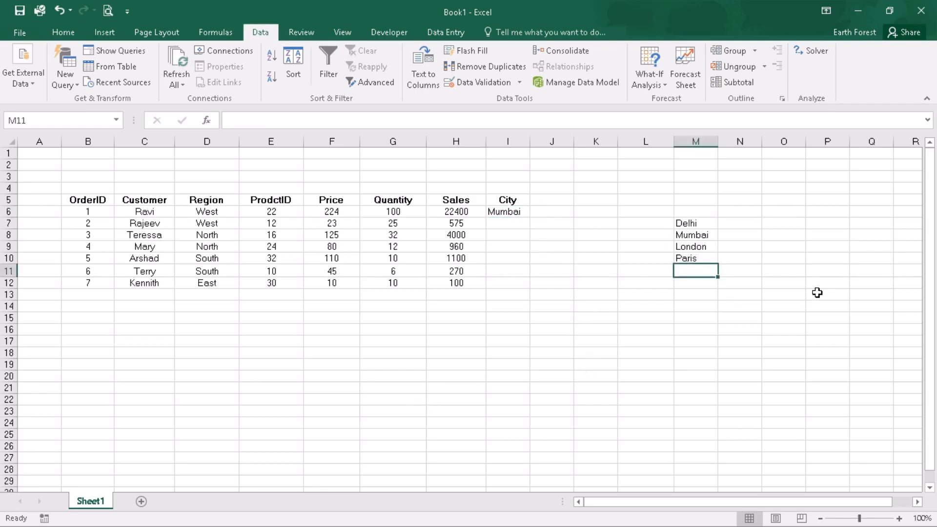
type("New York")
key("Return")
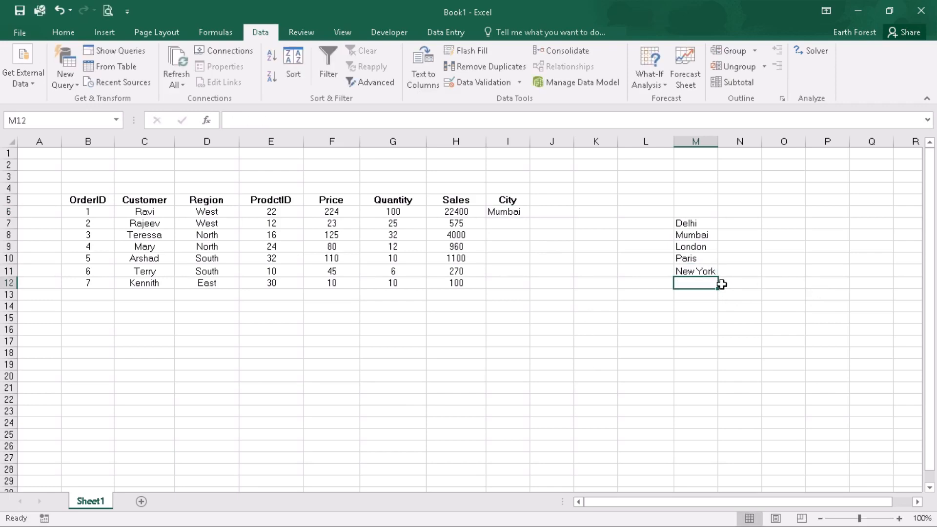
type("Chennai")
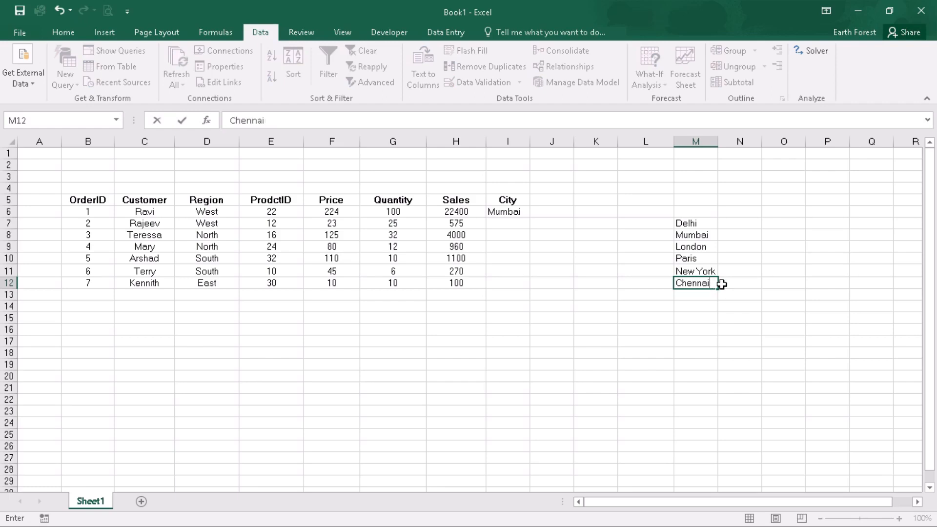
left_click(757, 311)
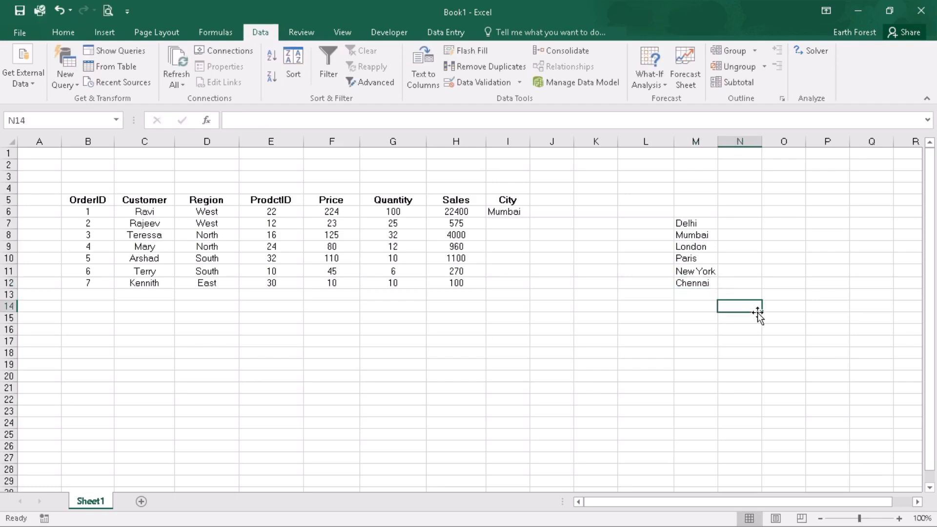
Check I6's drop-down list and its validation source for the newly added cities
left_click(507, 213)
left_click(536, 212)
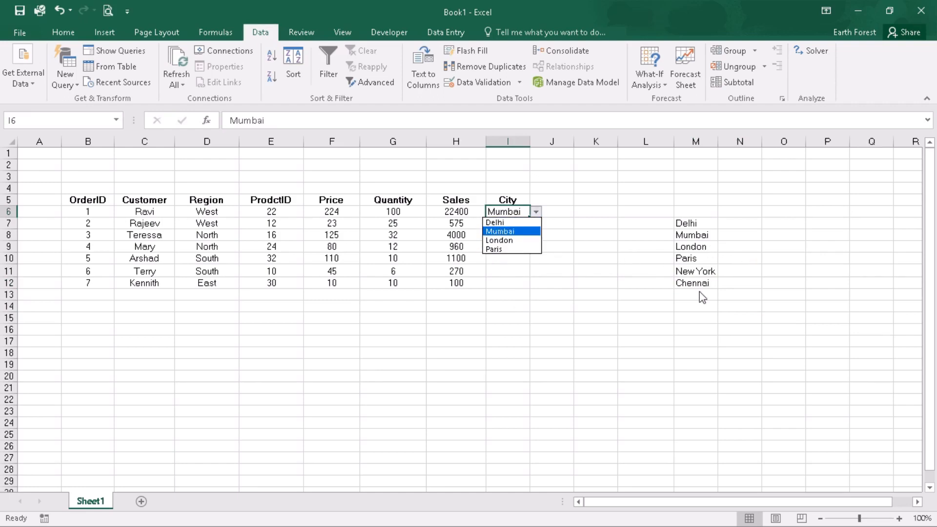
left_click(699, 239)
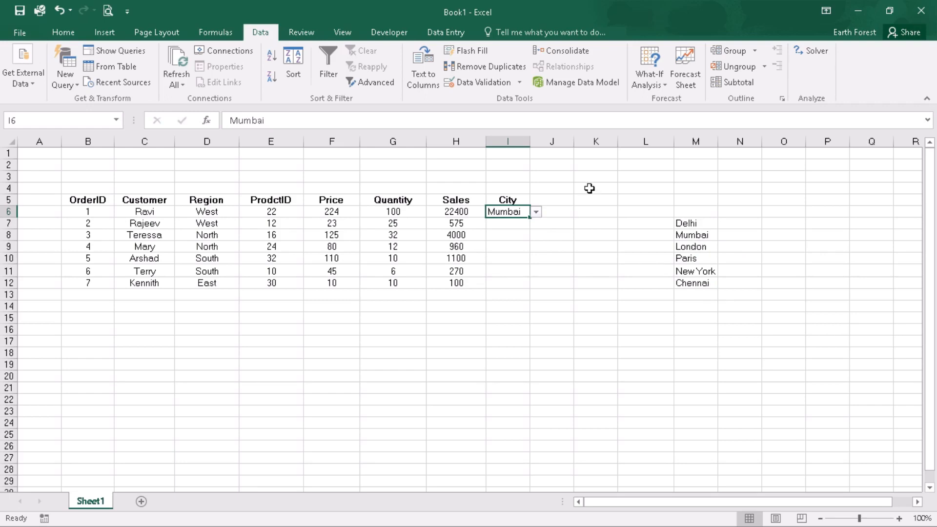
left_click(488, 82)
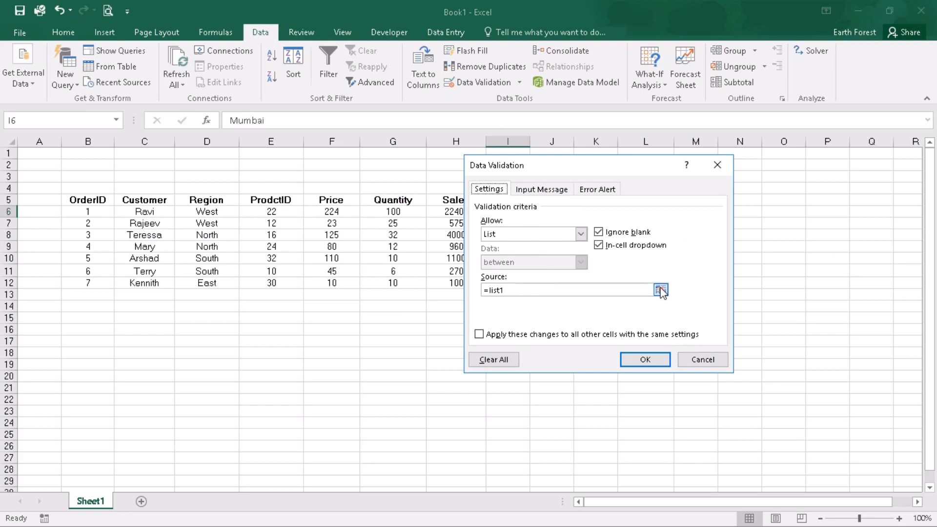
left_click(692, 360)
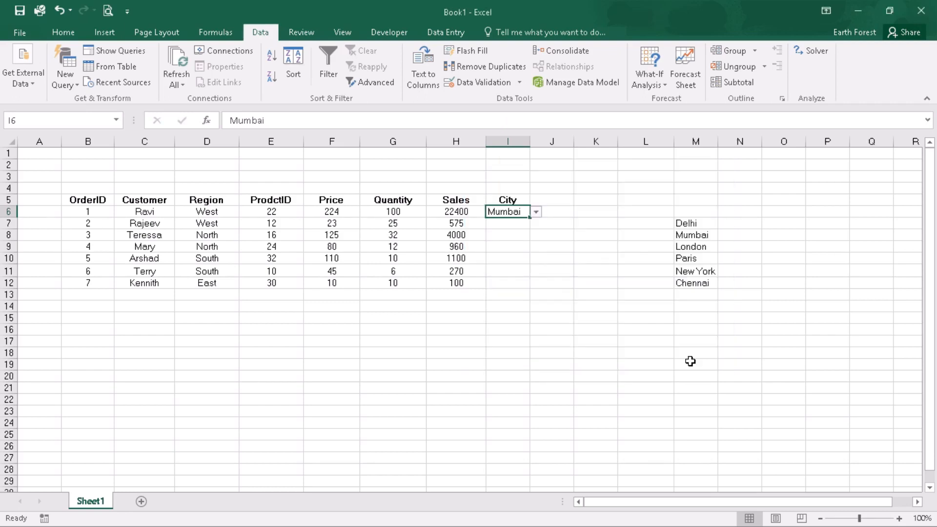
left_click(720, 352)
left_click(699, 329)
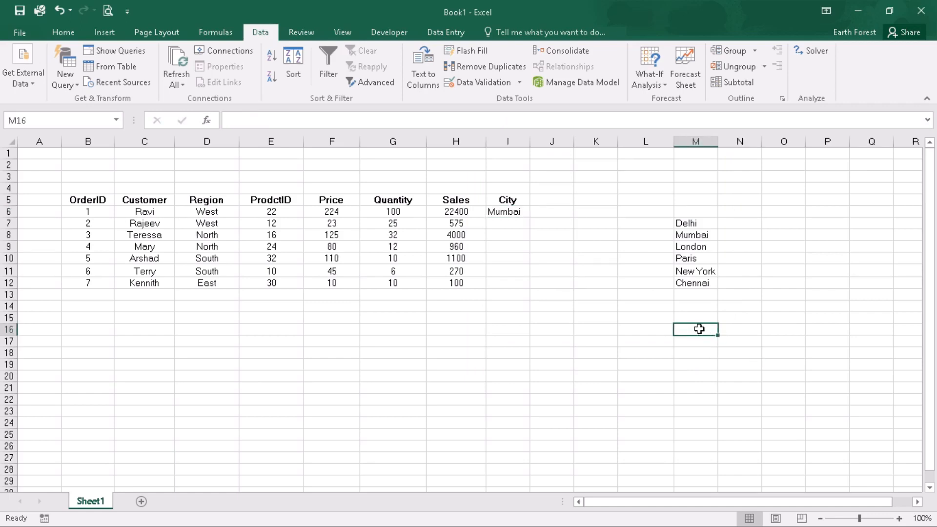
left_click(515, 212)
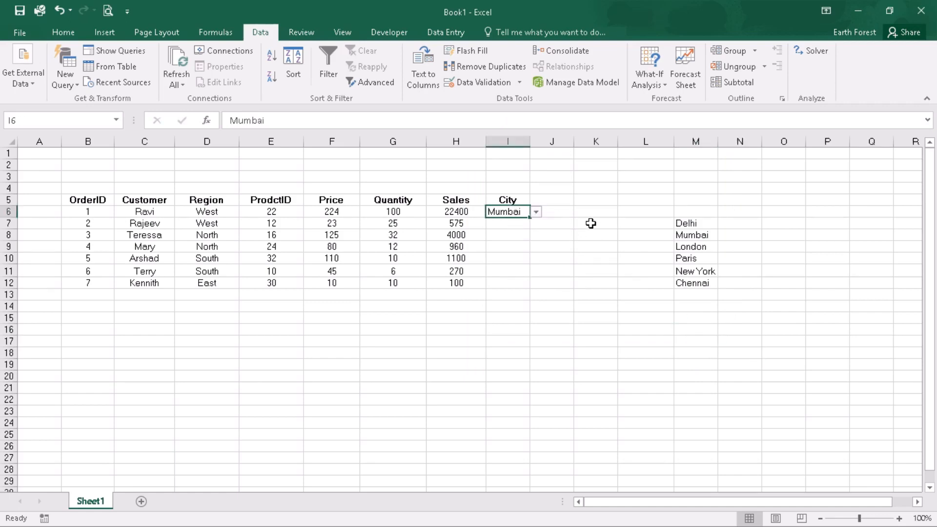
Clear the added cities from M11:M12
left_click(696, 274)
left_click_drag(697, 273, 696, 283)
key("Delete")
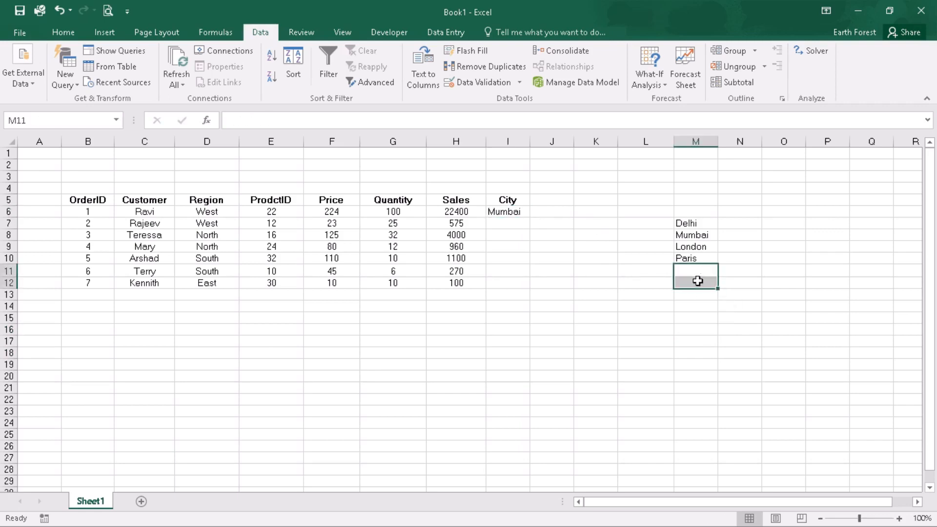
Convert the city list M7:M10 into a table without headers
left_click(773, 294)
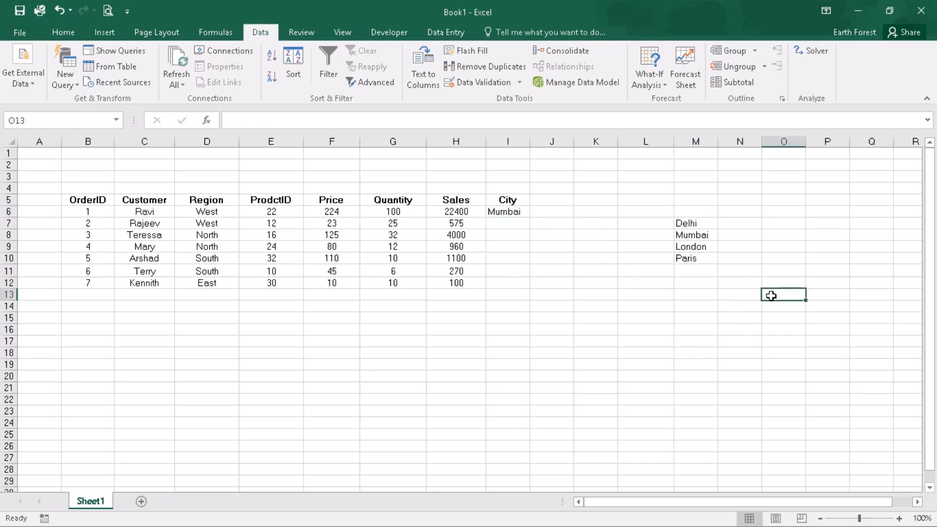
left_click(710, 258)
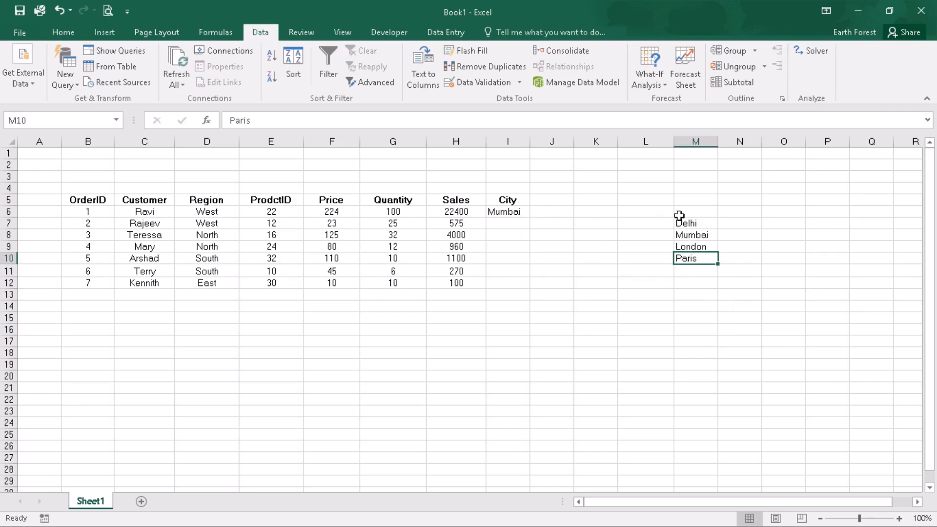
left_click_drag(685, 223, 682, 254)
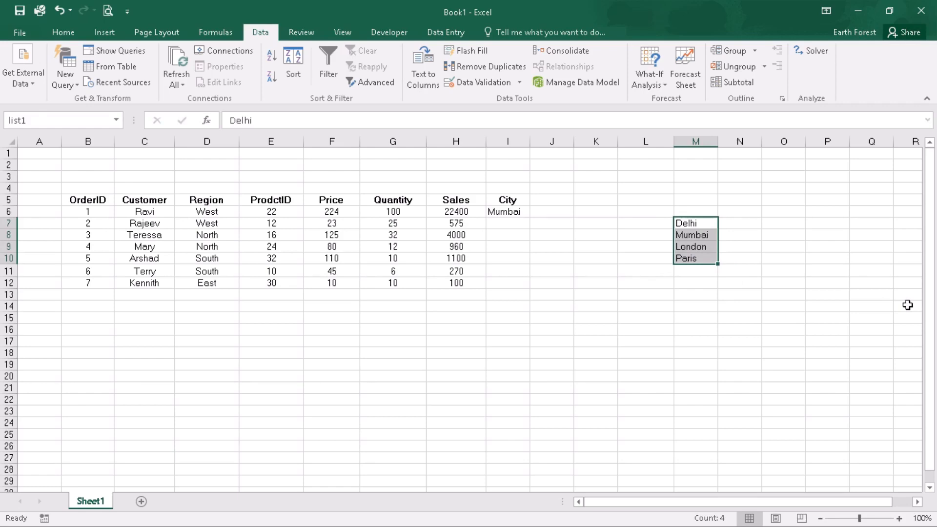
key("ctrl+t")
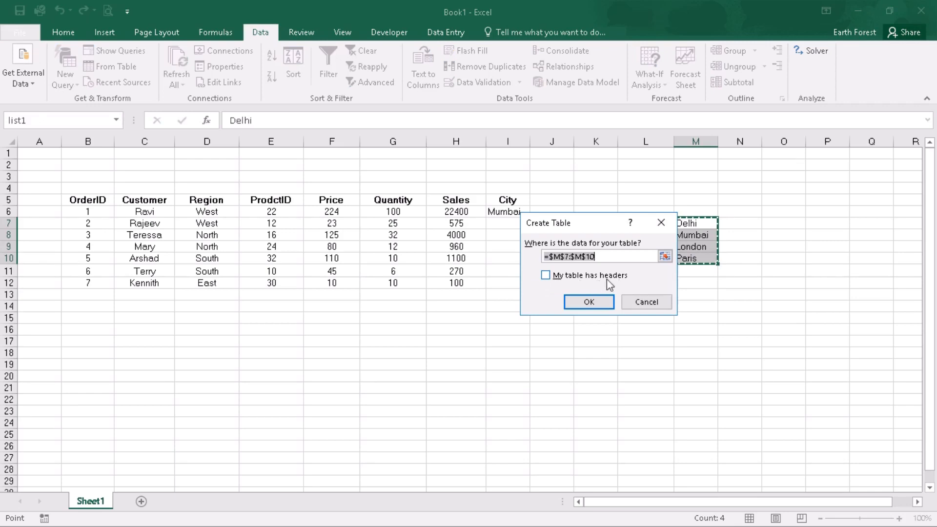
left_click(594, 303)
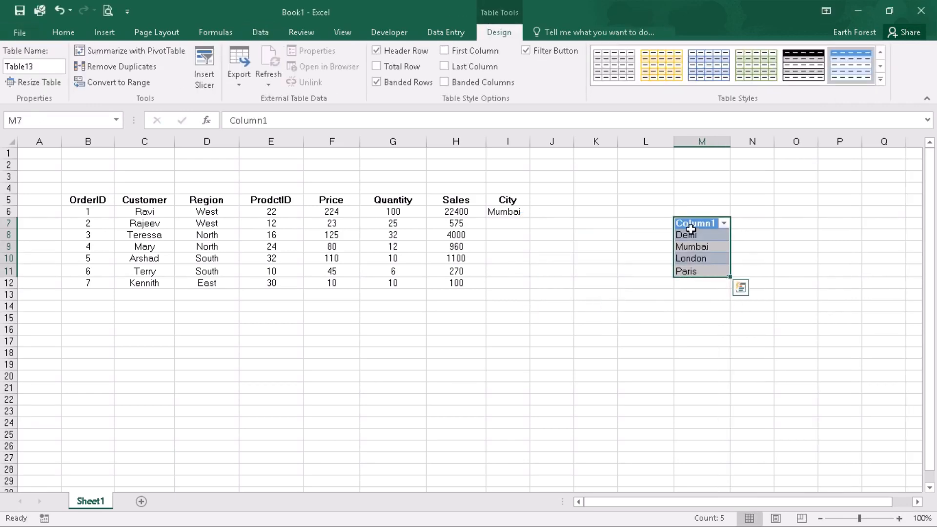
Rename the table's header to Cities
left_click(708, 223)
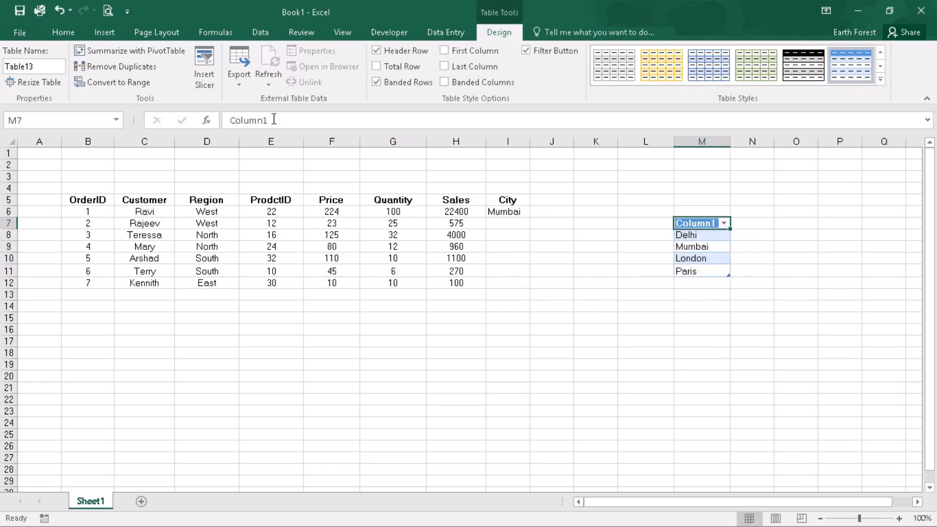
left_click_drag(271, 120, 212, 120)
type("Cities")
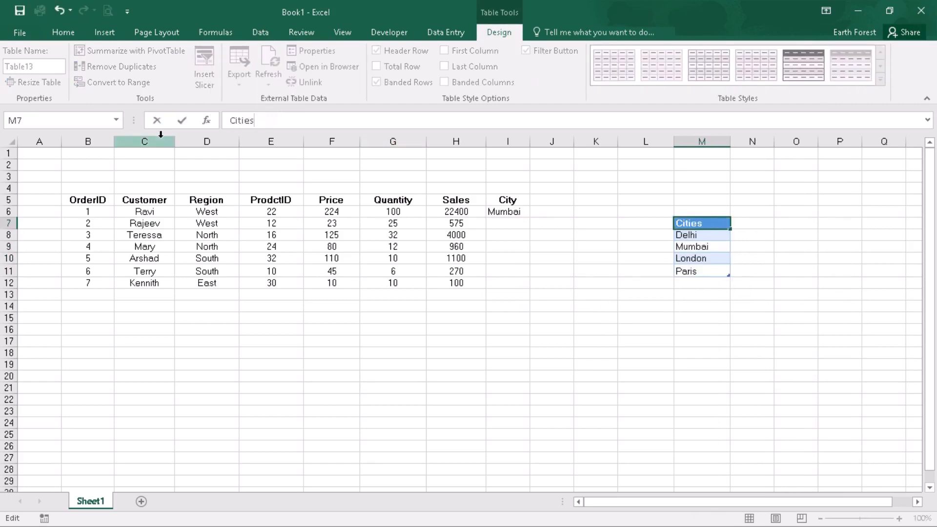
left_click(753, 286)
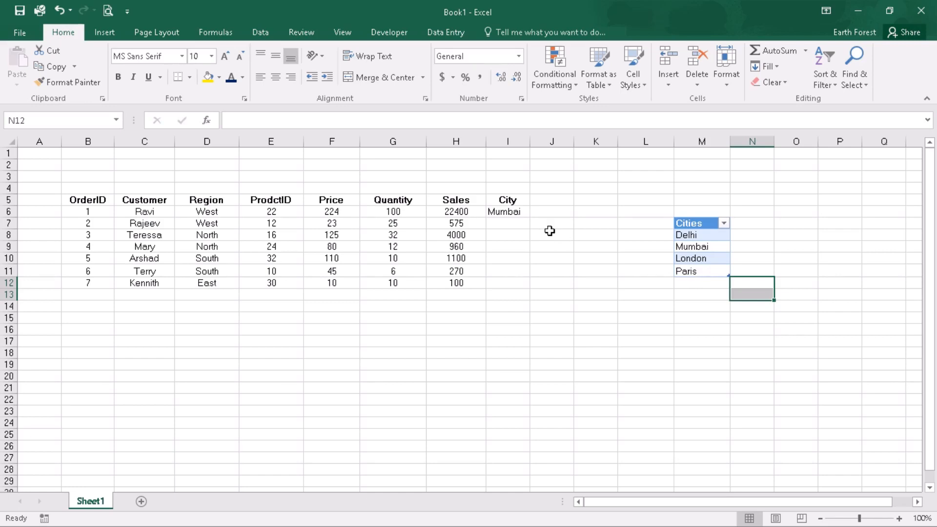
Open I6's data validation settings to review the list source
left_click(516, 214)
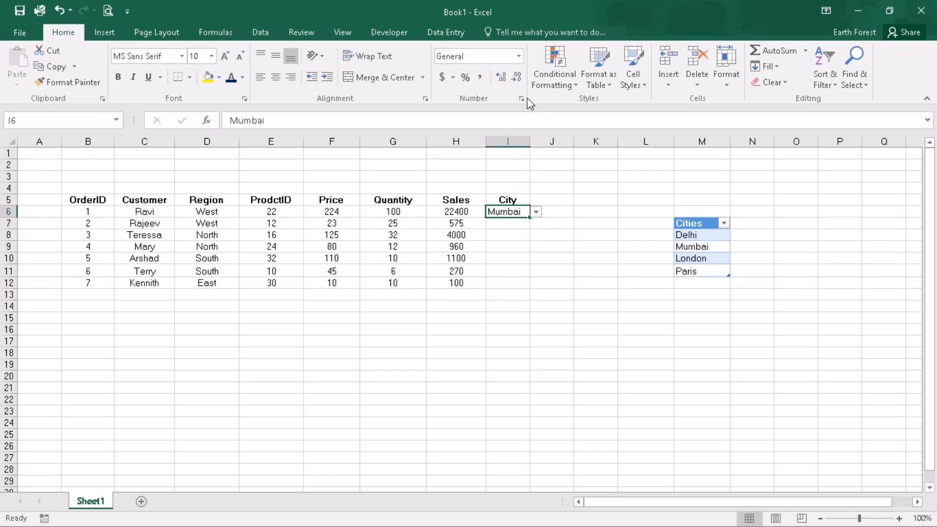
left_click(260, 32)
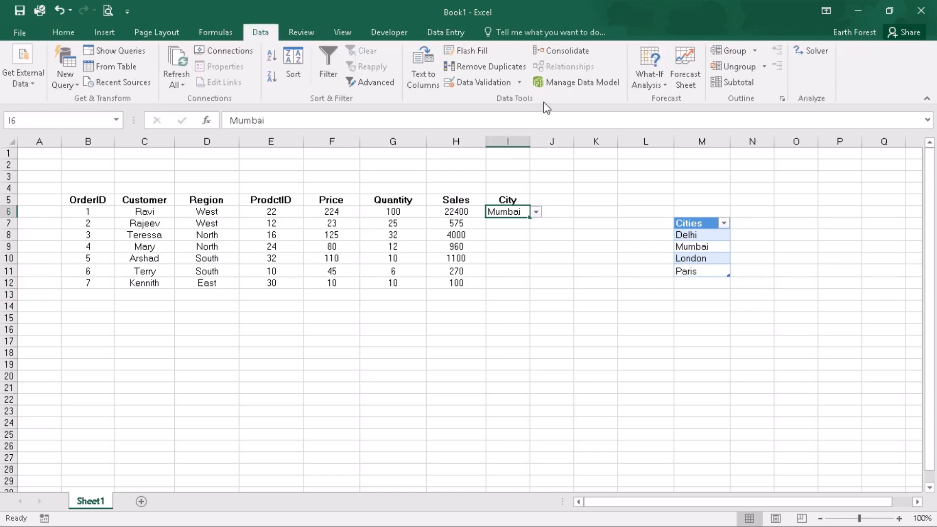
left_click(485, 82)
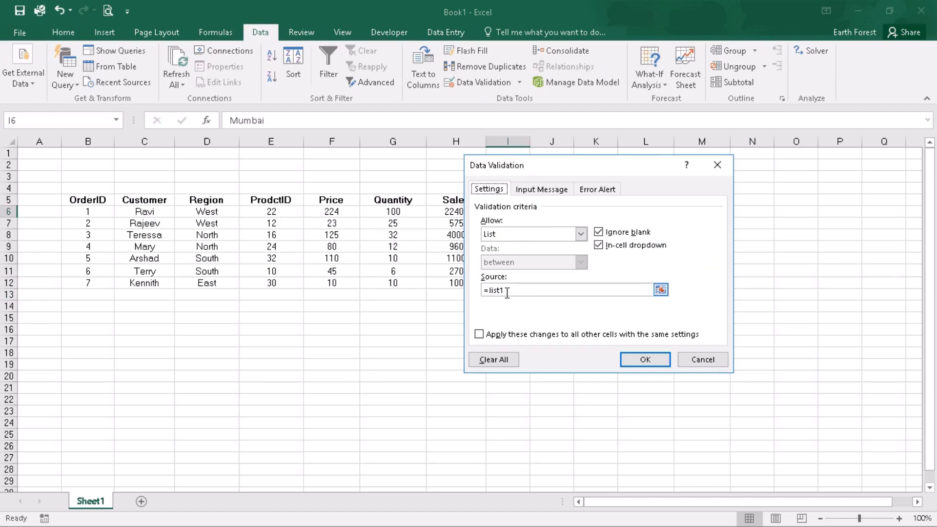
left_click(708, 360)
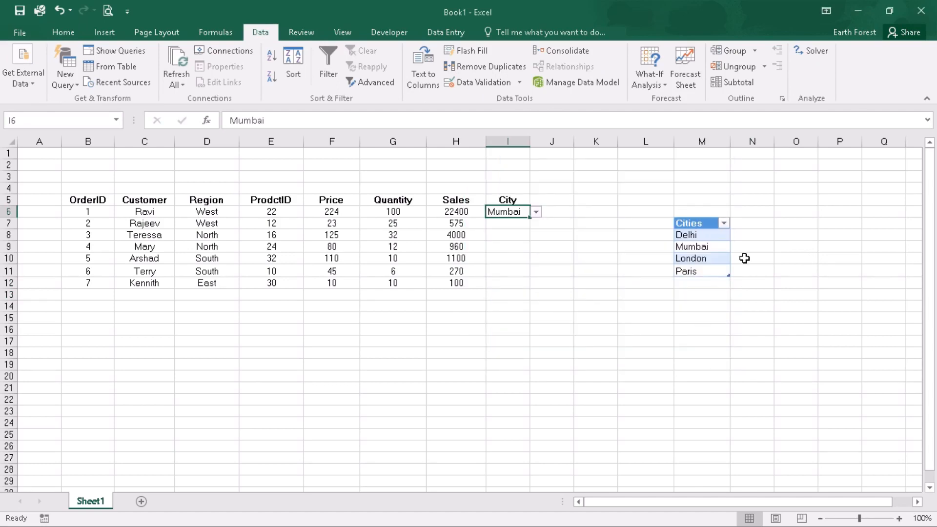
Name the table's city entries M8:M11 as list2
left_click_drag(694, 234, 693, 271)
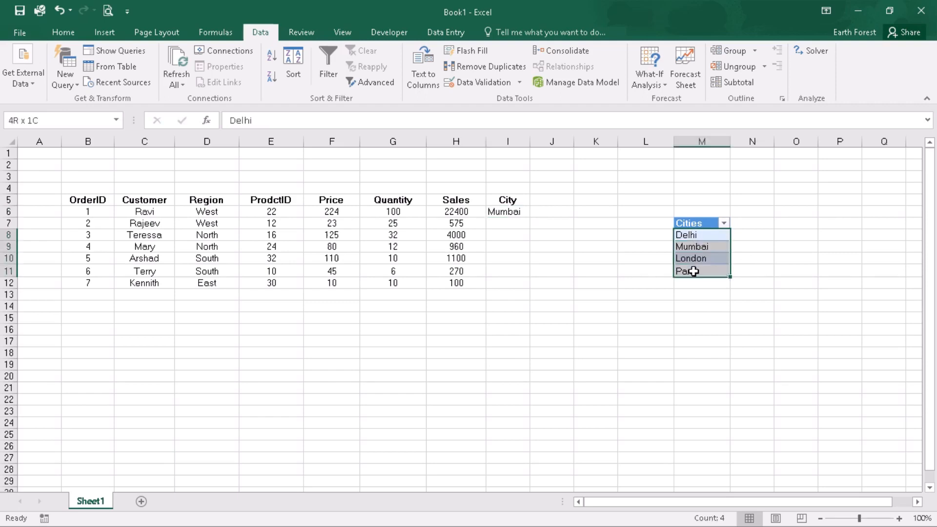
left_click(84, 125)
type("list2")
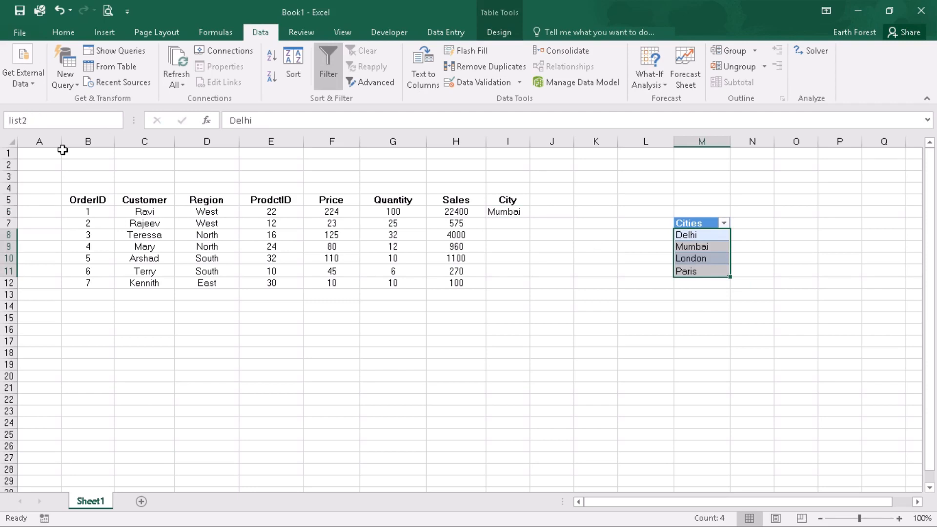
key("Return")
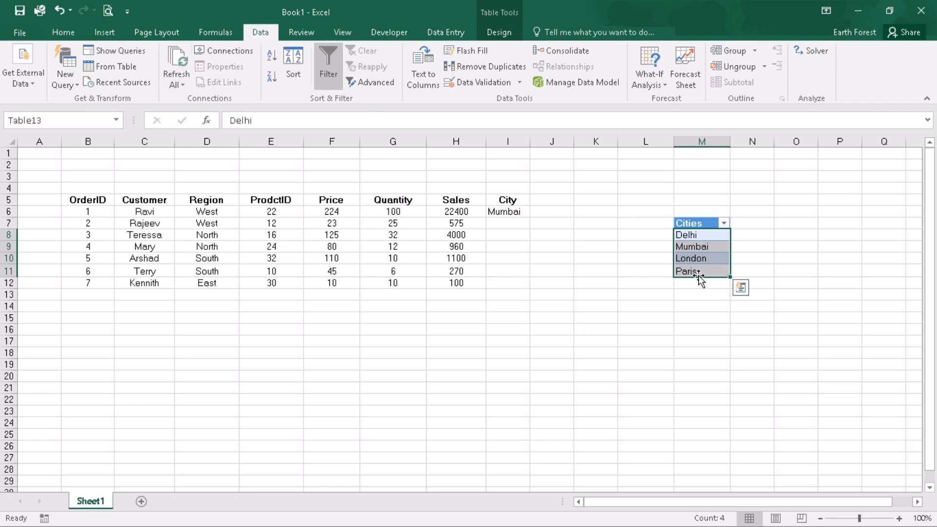
Change I6's validation source to list2 and check its drop-down list
left_click(497, 210)
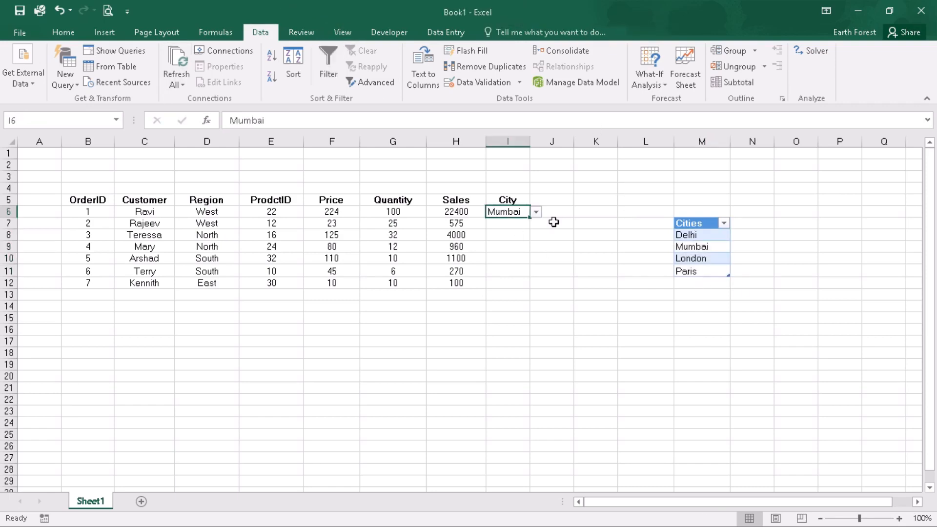
left_click(471, 87)
left_click(514, 291)
key("BackSpace")
type("2")
left_click(633, 357)
left_click(536, 213)
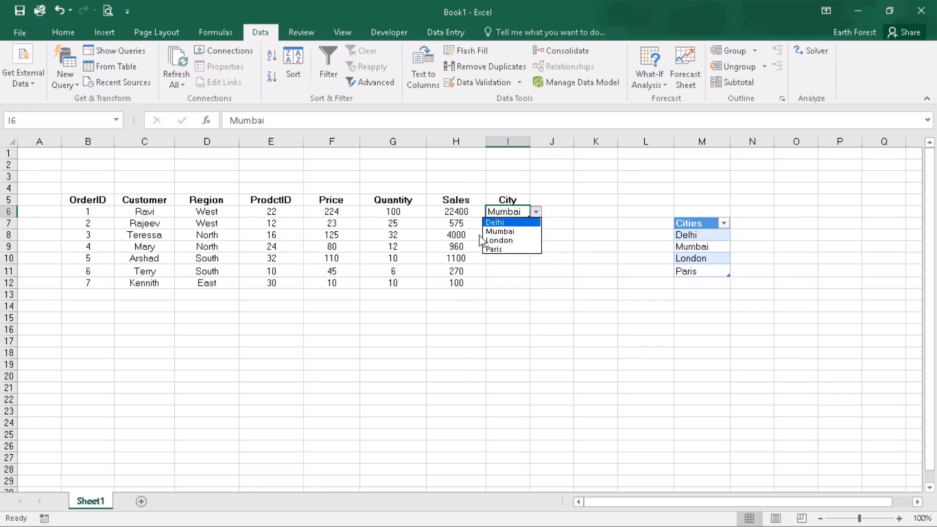
key("Escape")
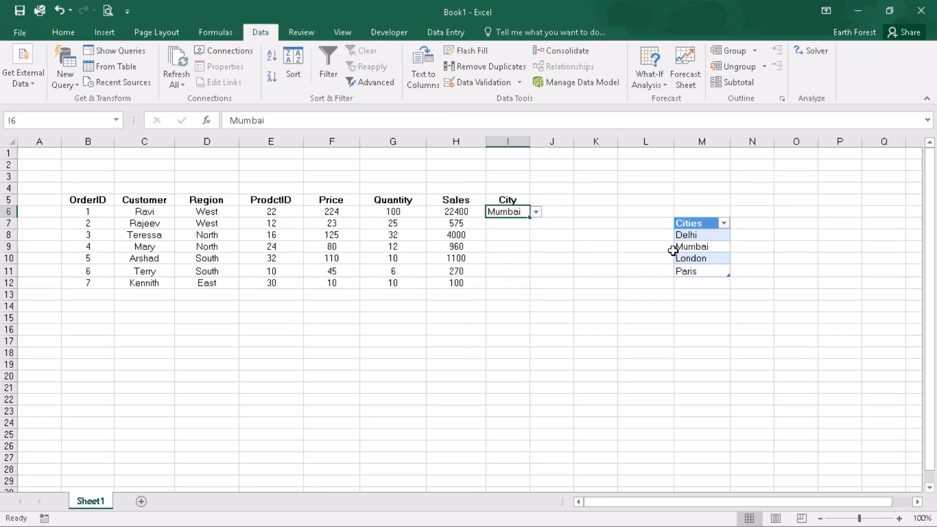
Add New York as a new entry below Paris in the Cities table
left_click(689, 285)
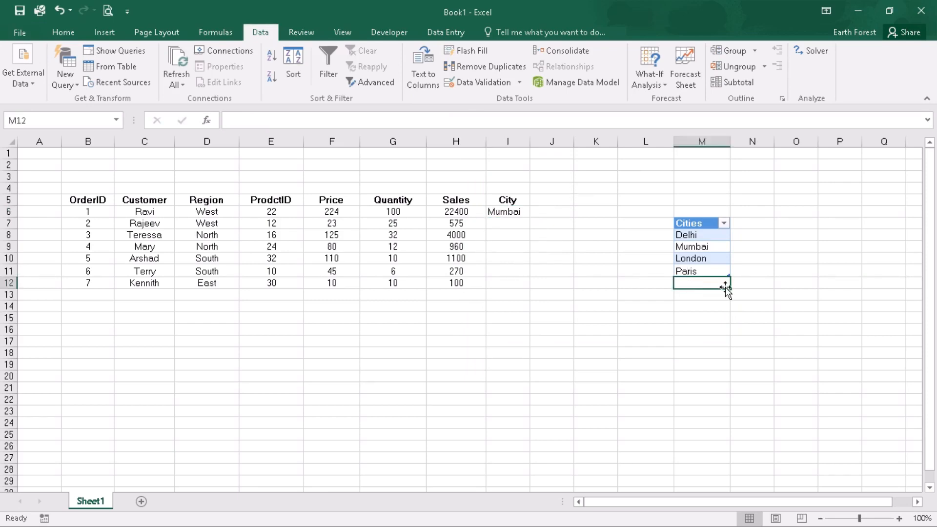
type("New York")
key("Return")
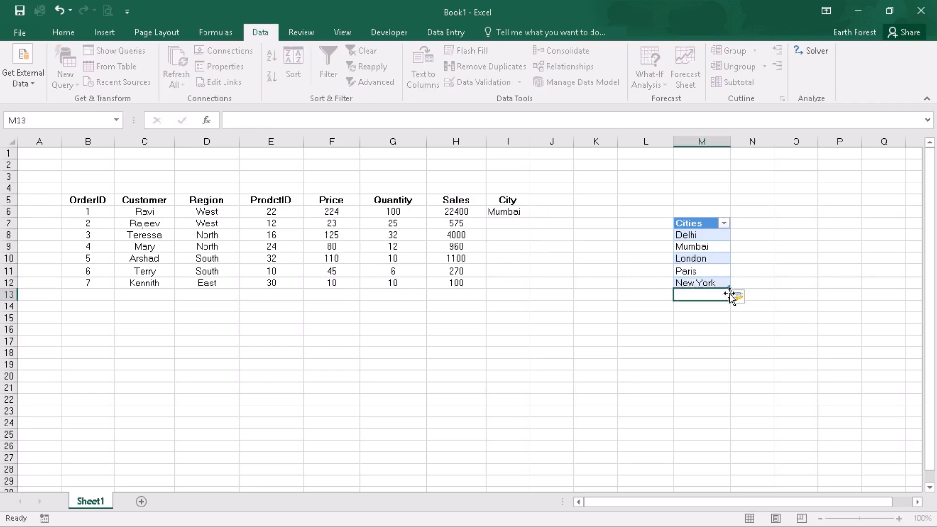
Open I6's drop-down list to check that it includes the newly added city
left_click(505, 207)
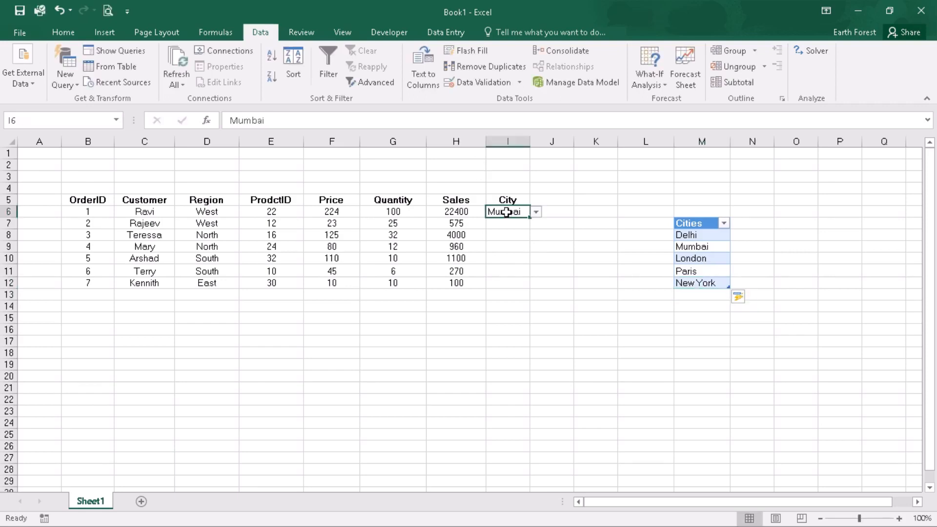
left_click(536, 212)
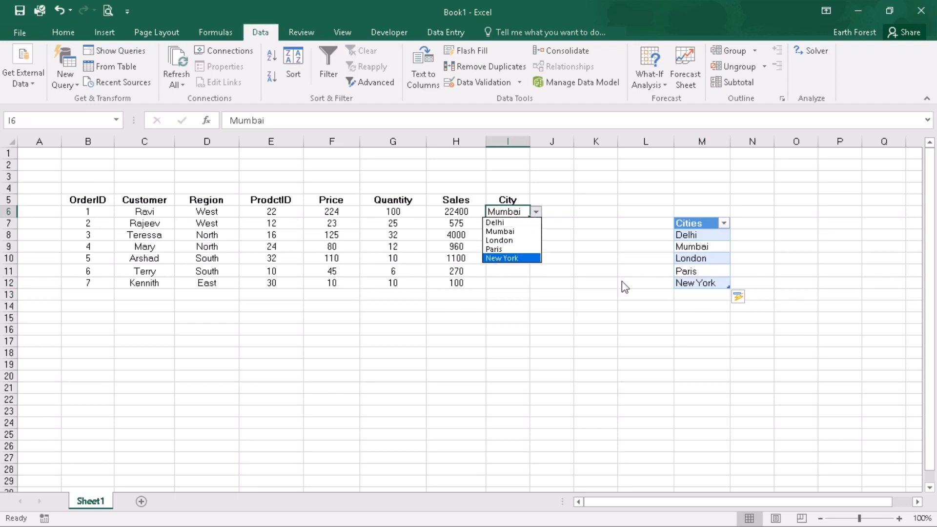
left_click(690, 294)
Add Bhopal as the next entry in the Cities table
left_click(692, 294)
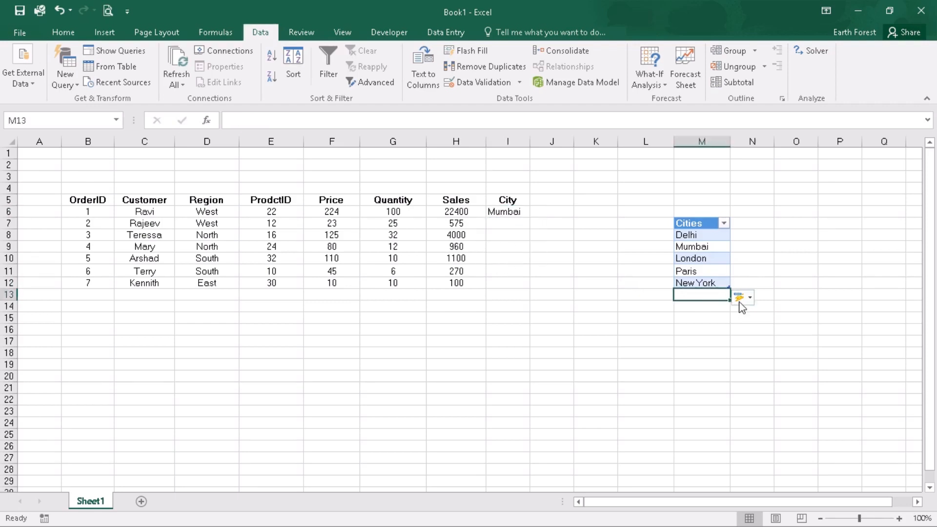
type("Bhopal")
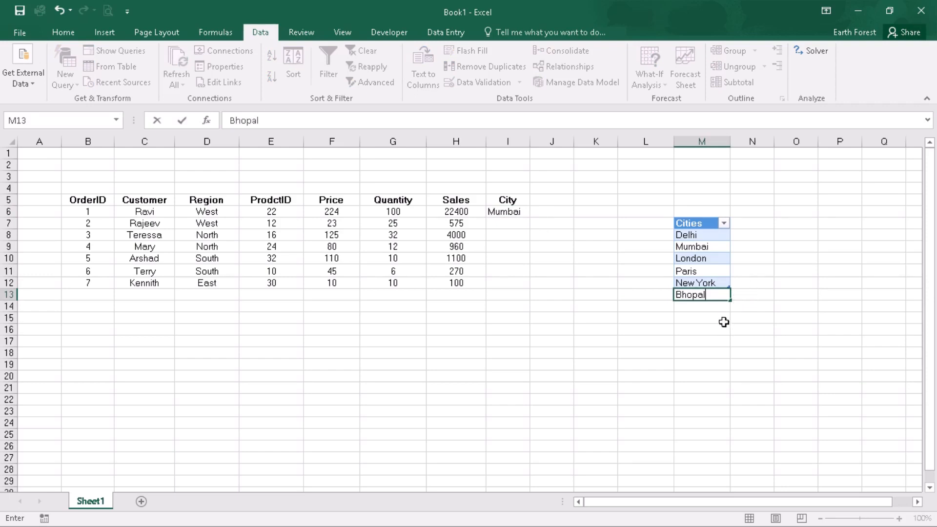
key("Return")
Open I6's drop-down again to check the list for Bhopal
left_click(512, 210)
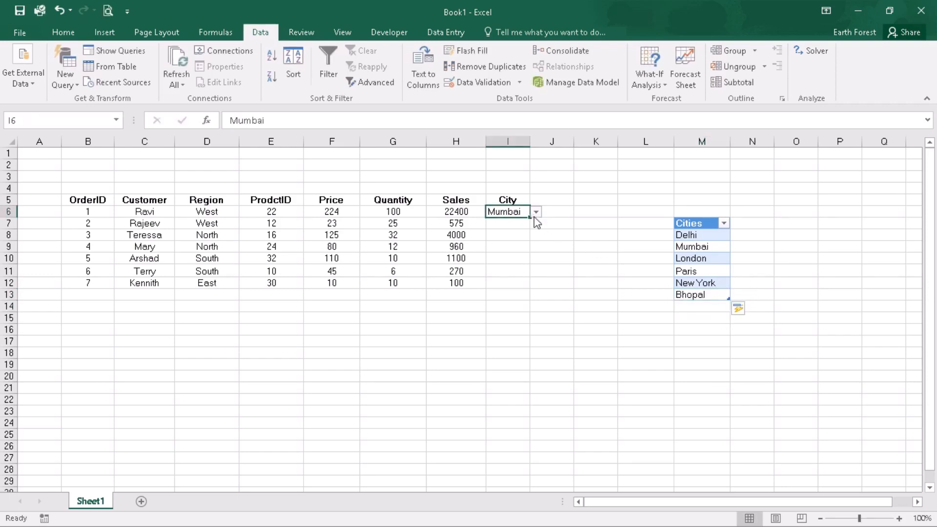
left_click(536, 211)
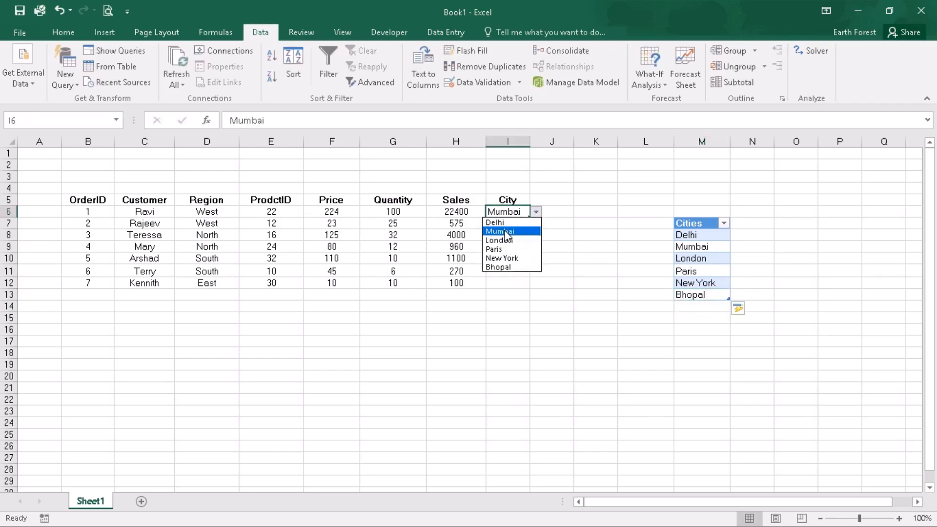
left_click(689, 308)
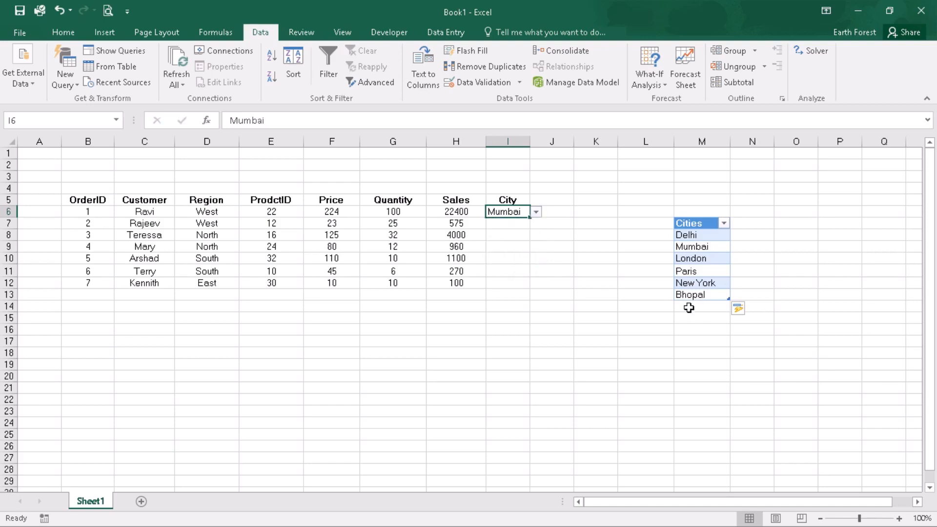
Add Durban, Chennai and Kolkata as further entries in the Cities table
left_click(714, 307)
type("Durban")
key("Return")
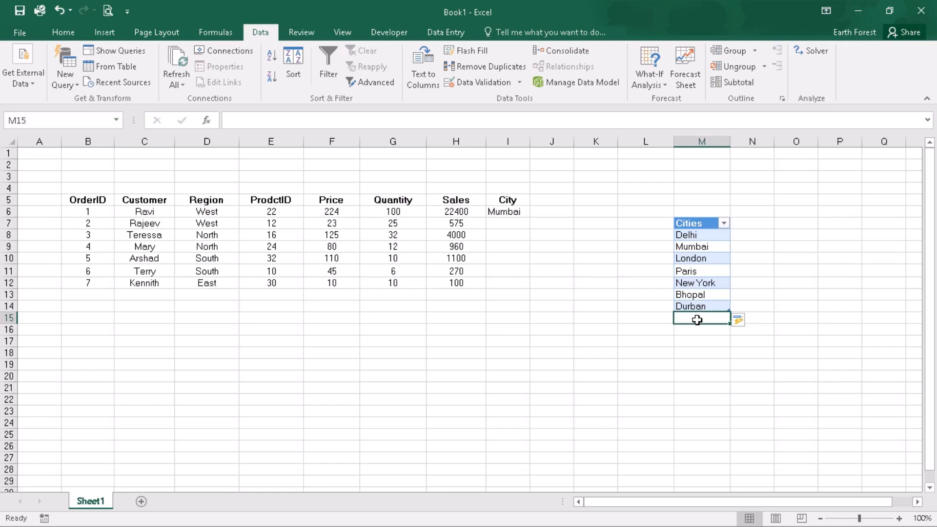
type("Chennai")
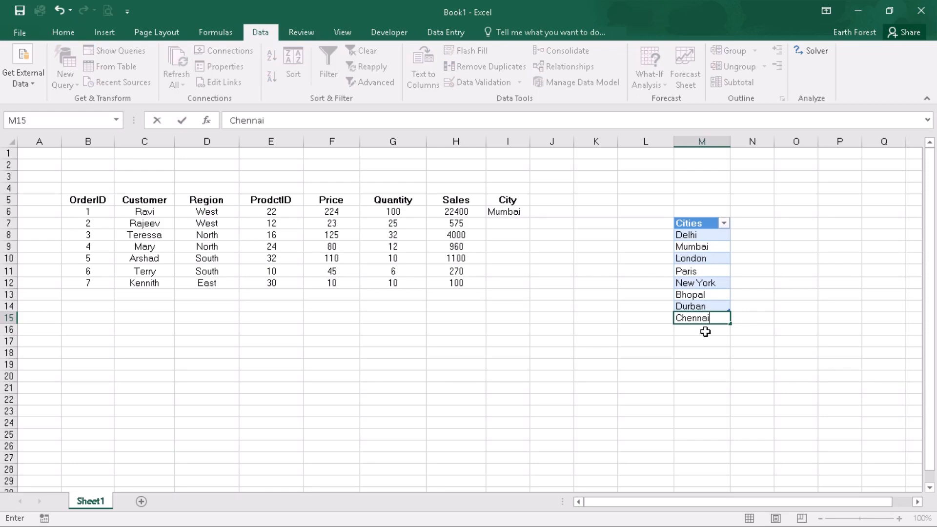
key("Return")
type("Ko")
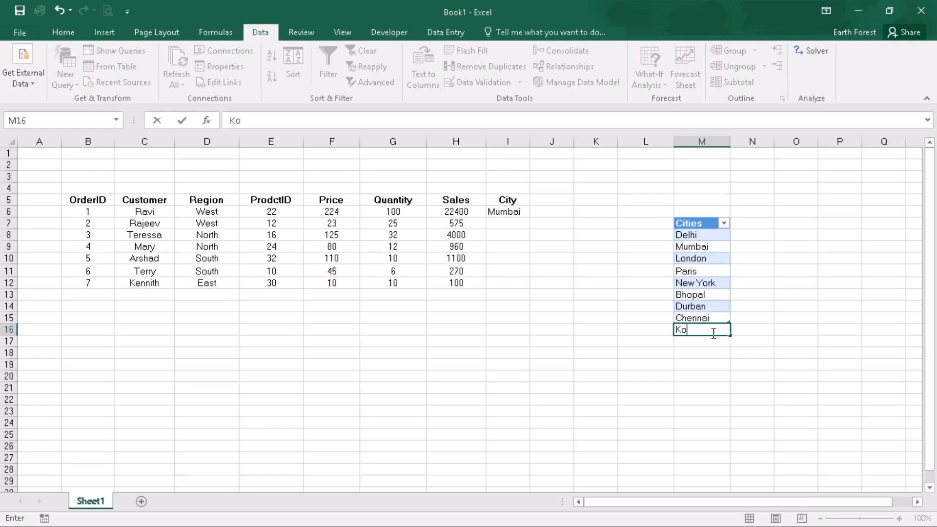
type("lkata")
key("Return")
Open I6's drop-down to review the extended city list
left_click(704, 331)
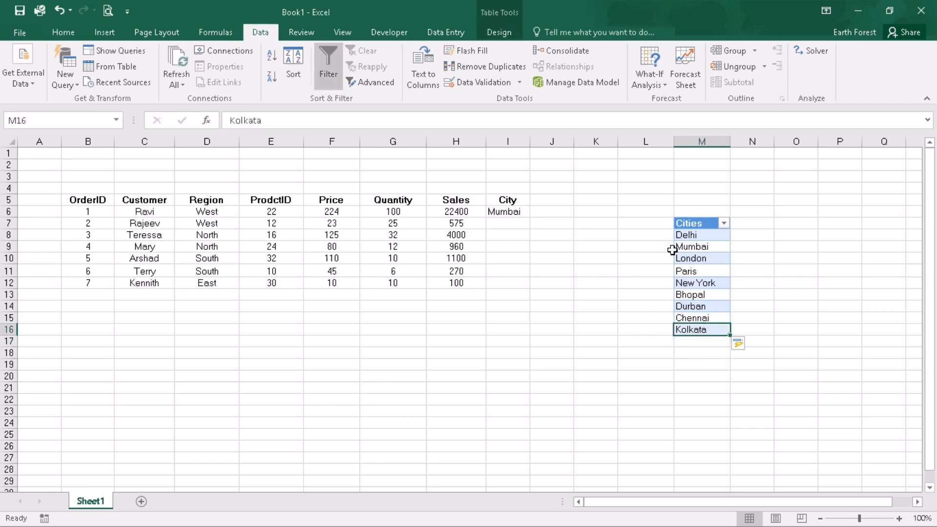
left_click(510, 211)
left_click(537, 212)
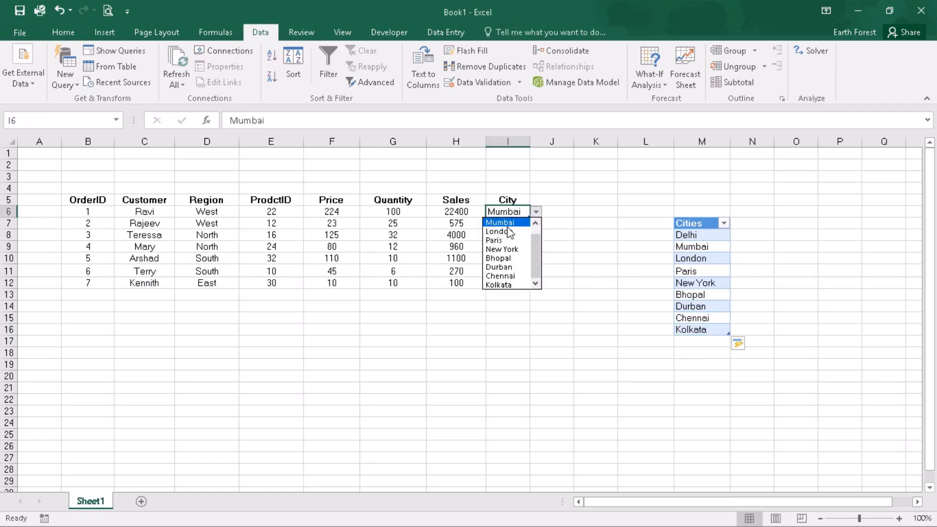
left_click(681, 307)
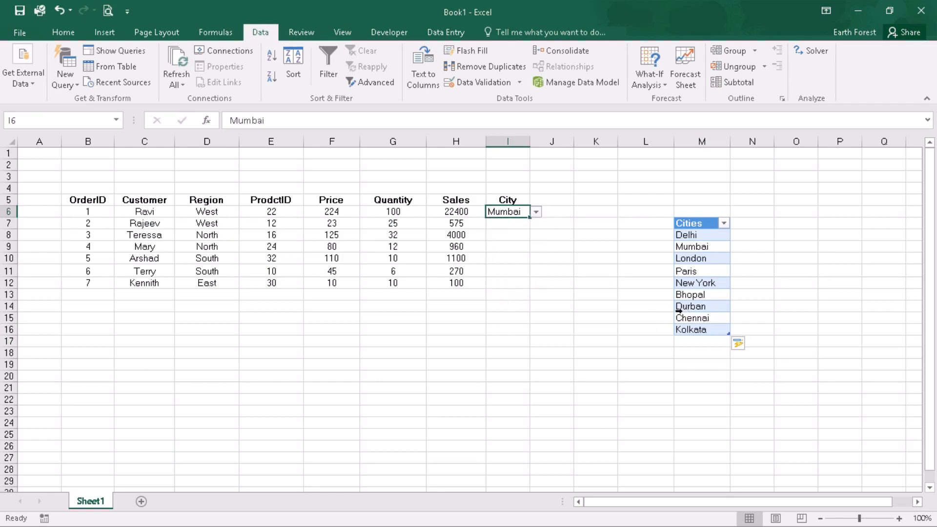
Delete the Durban, Chennai and Kolkata rows from the Cities table
left_click_drag(697, 307, 711, 326)
right_click(716, 321)
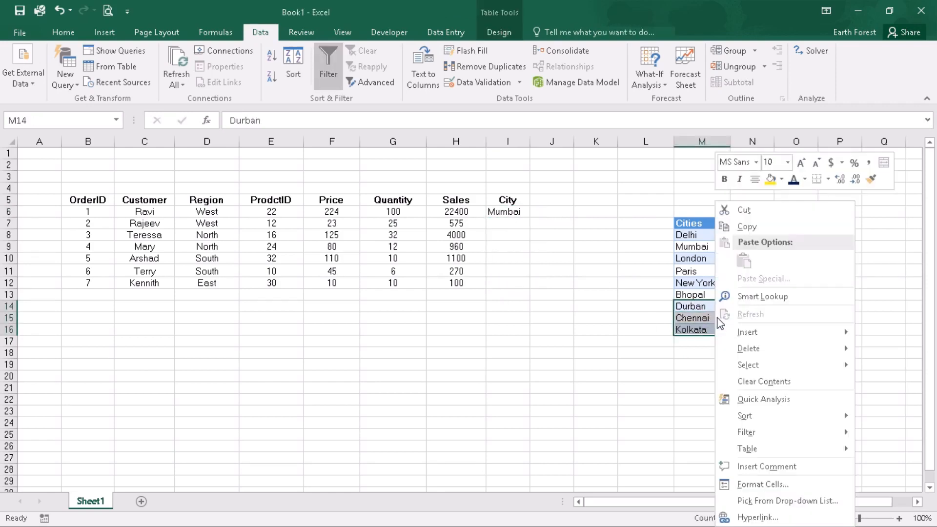
mouse_move(745, 344)
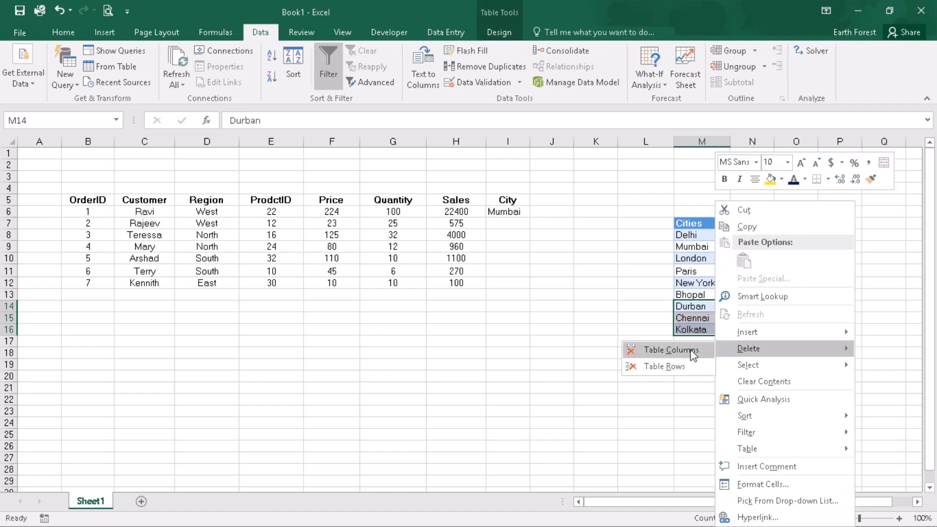
left_click(664, 366)
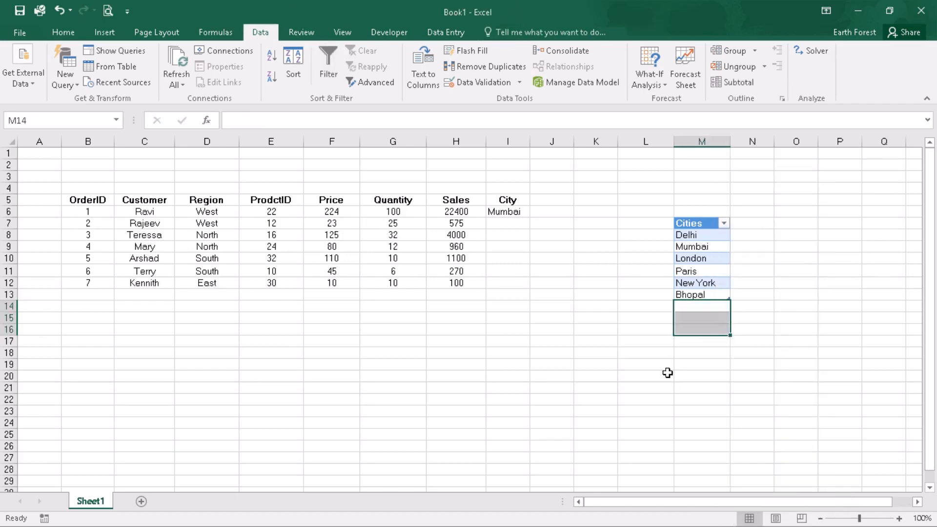
Open I6's drop-down to check the list after the row deletion
left_click(509, 213)
left_click(535, 212)
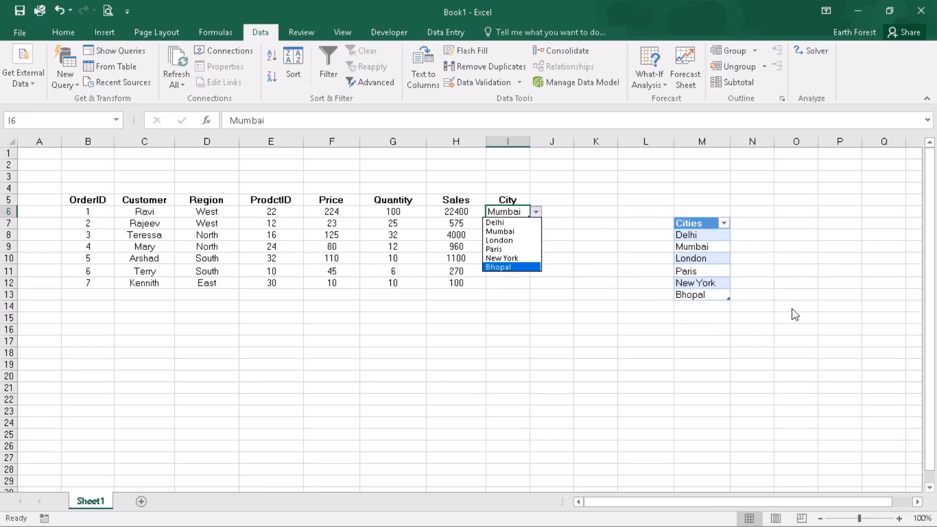
left_click(686, 341)
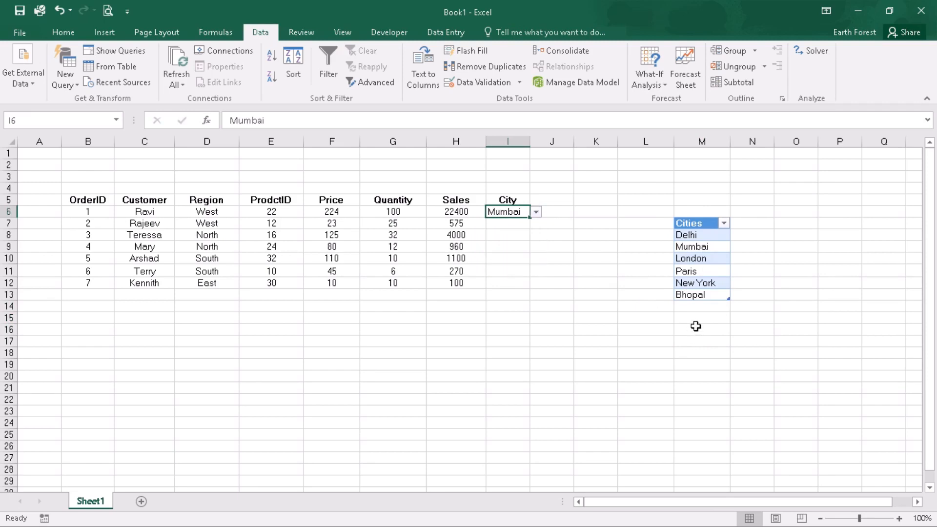